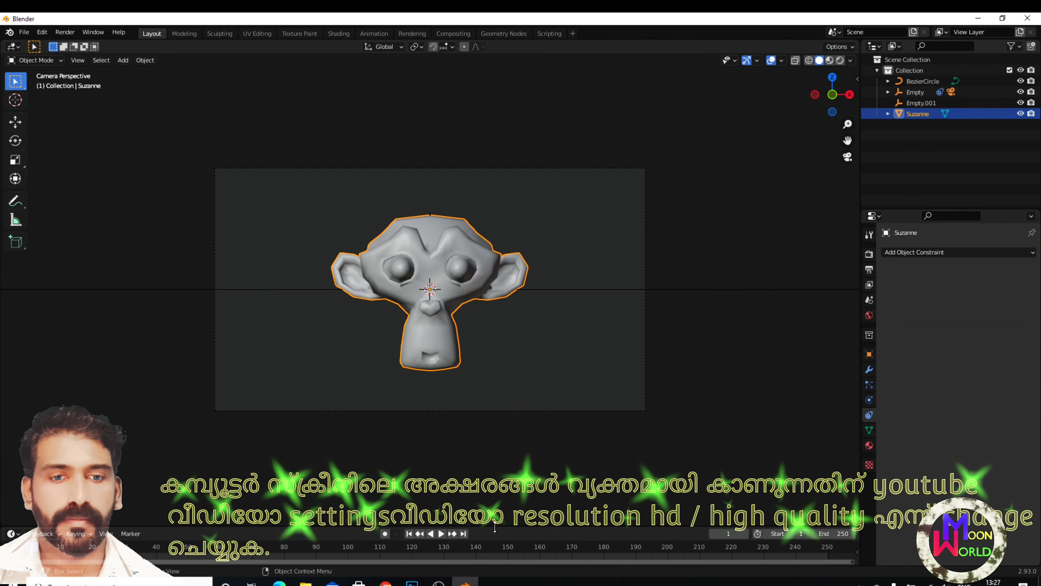
- Drag the border between the viewport and the timeline upward so the frame 1–250 timeline is taller
{"action": "left_click_drag", "start_coordinate": [497, 528], "coordinate": [504, 429]}
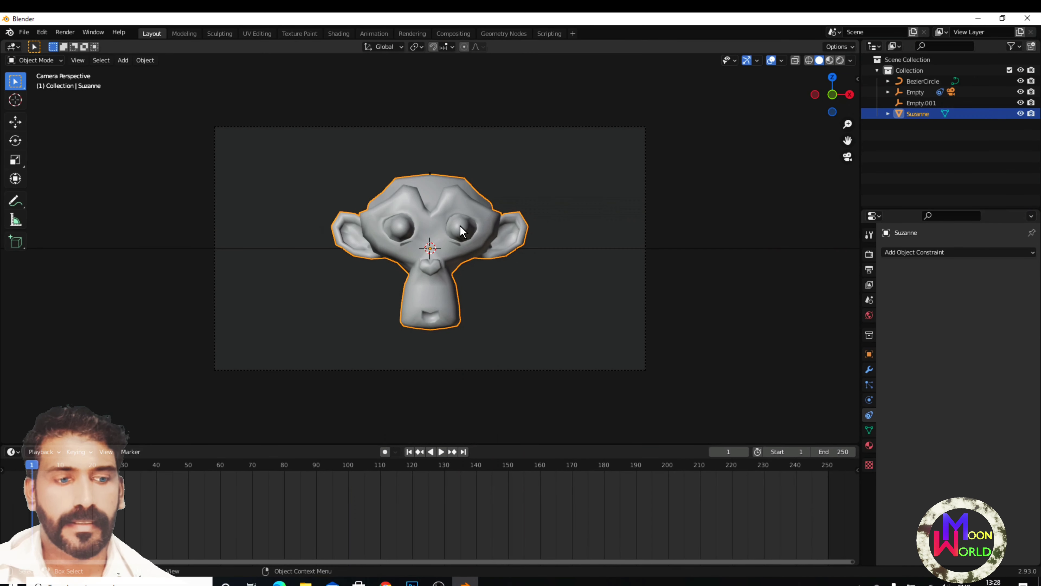
- Delete the selected Suzanne head, leaving the Bezier circle and two empties
{"action": "key", "text": "Delete"}
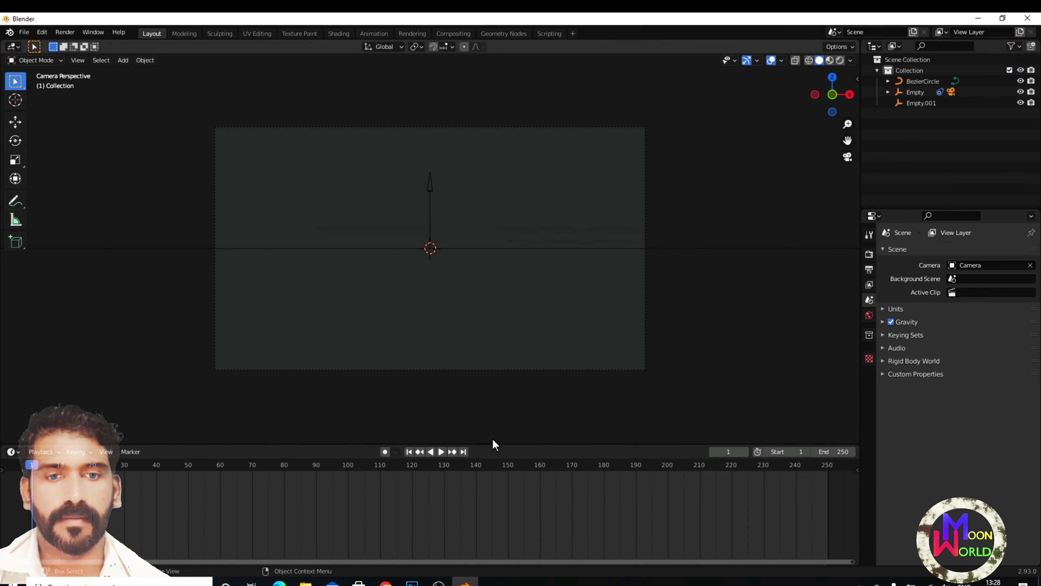
{"action": "left_click", "coordinate": [439, 450]}
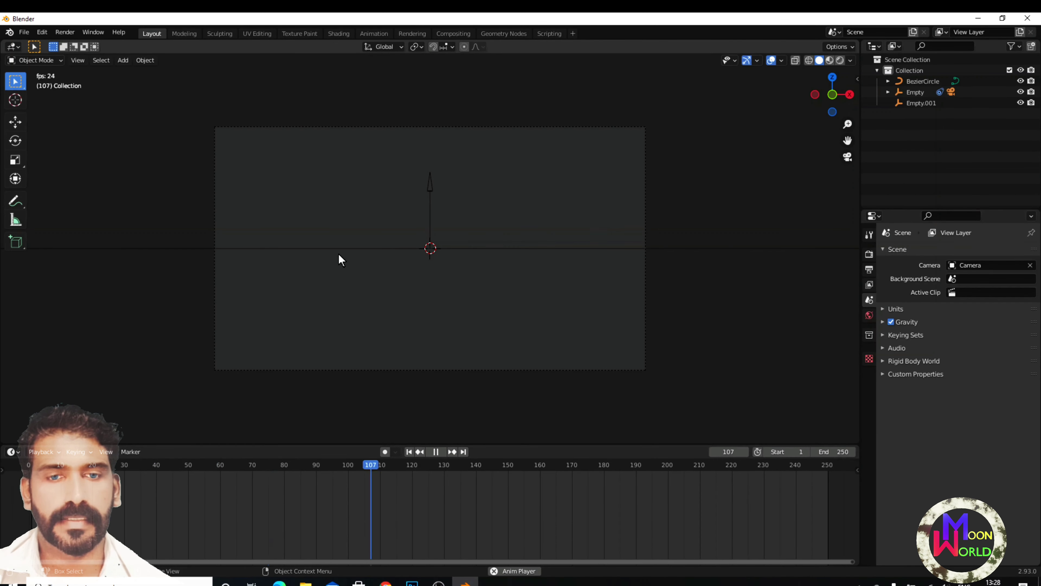
{"action": "left_click", "coordinate": [438, 450]}
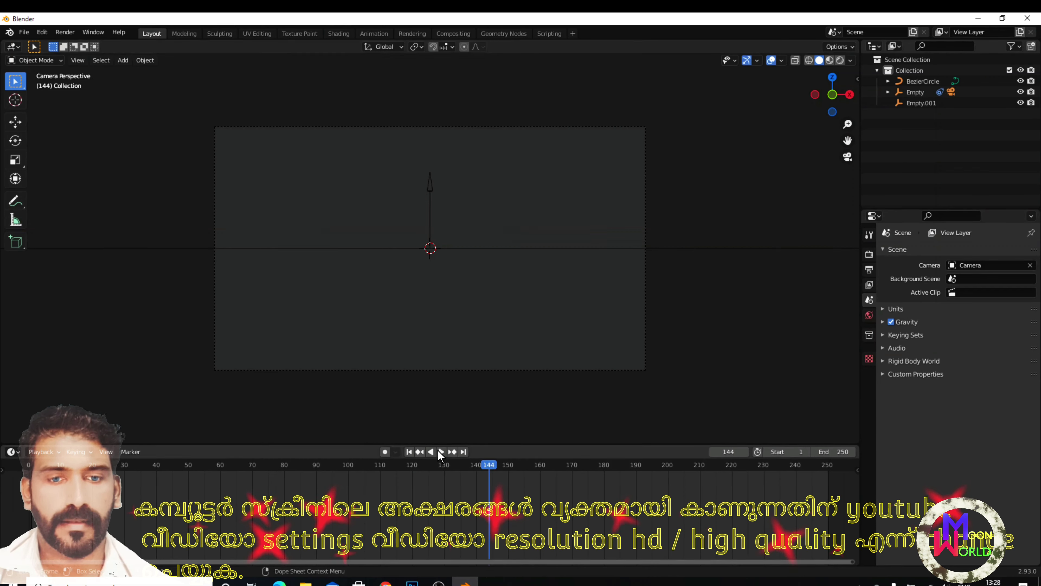
{"action": "left_click", "coordinate": [408, 451]}
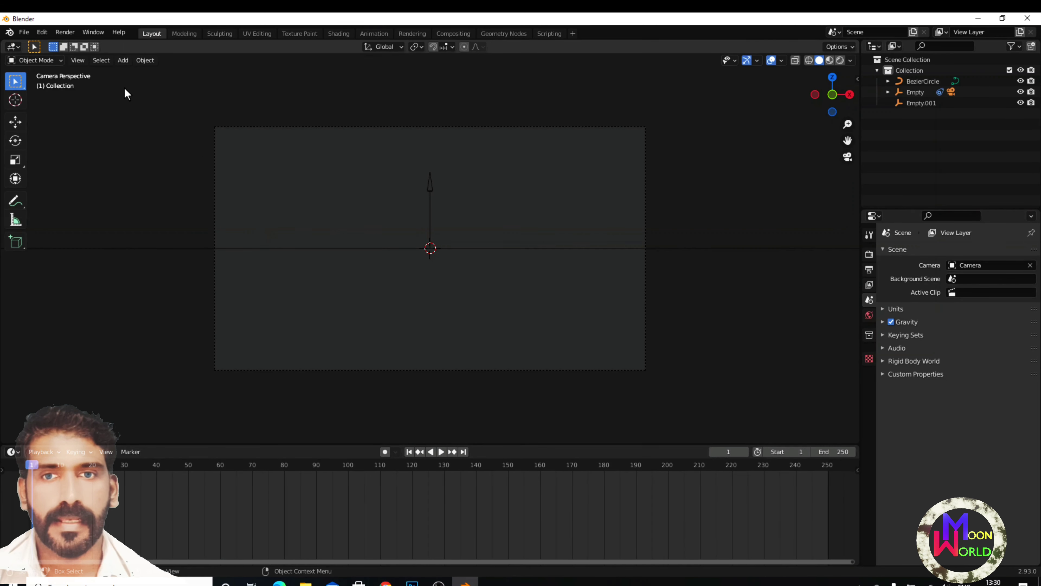
- Add a UV sphere from the Mesh menu and scale it down small
{"action": "left_click", "coordinate": [123, 60]}
{"action": "mouse_move", "coordinate": [149, 73]}
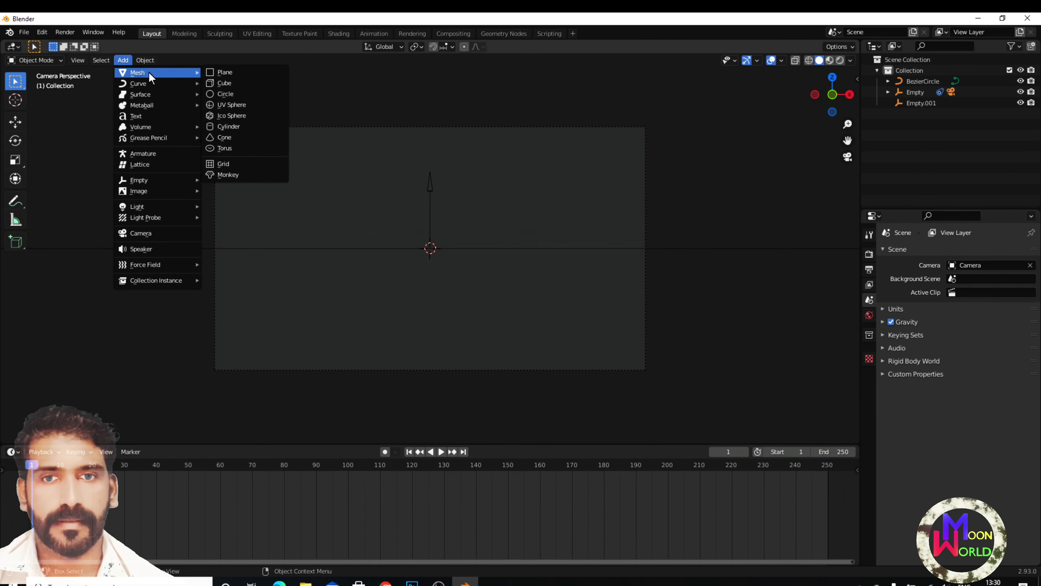
{"action": "left_click", "coordinate": [232, 105]}
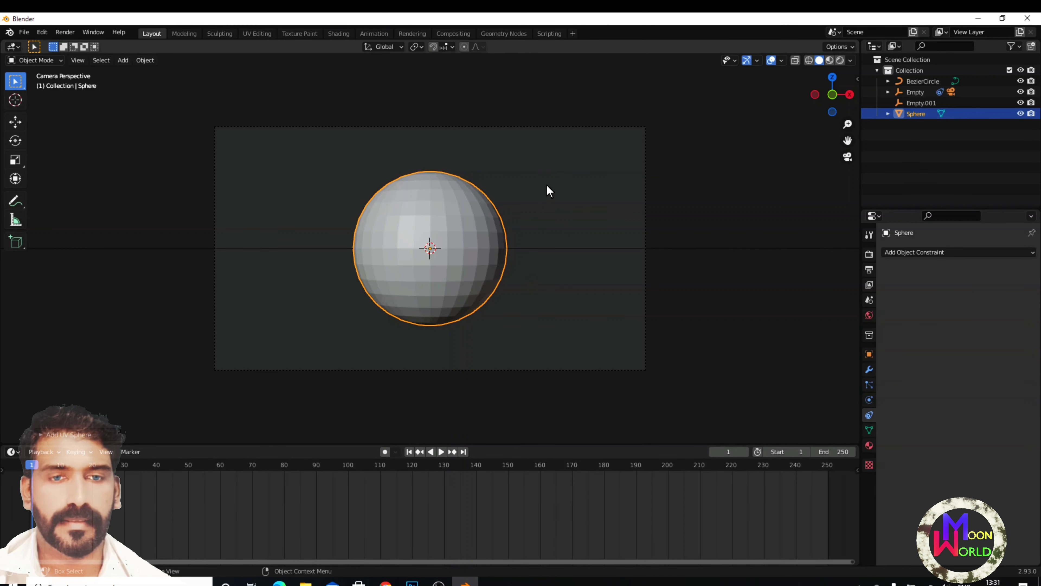
{"action": "key", "text": "s"}
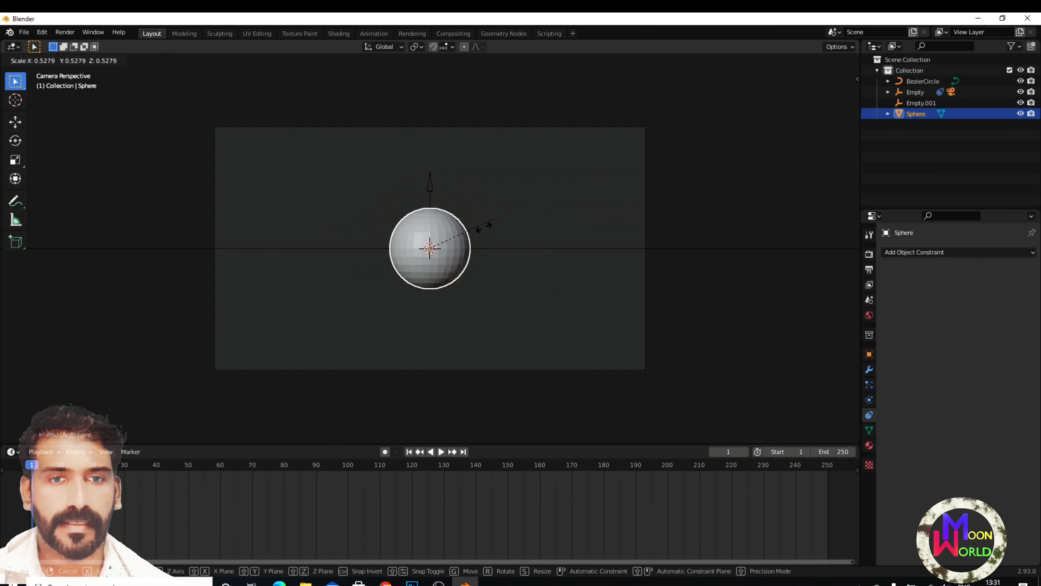
{"action": "left_click", "coordinate": [455, 242]}
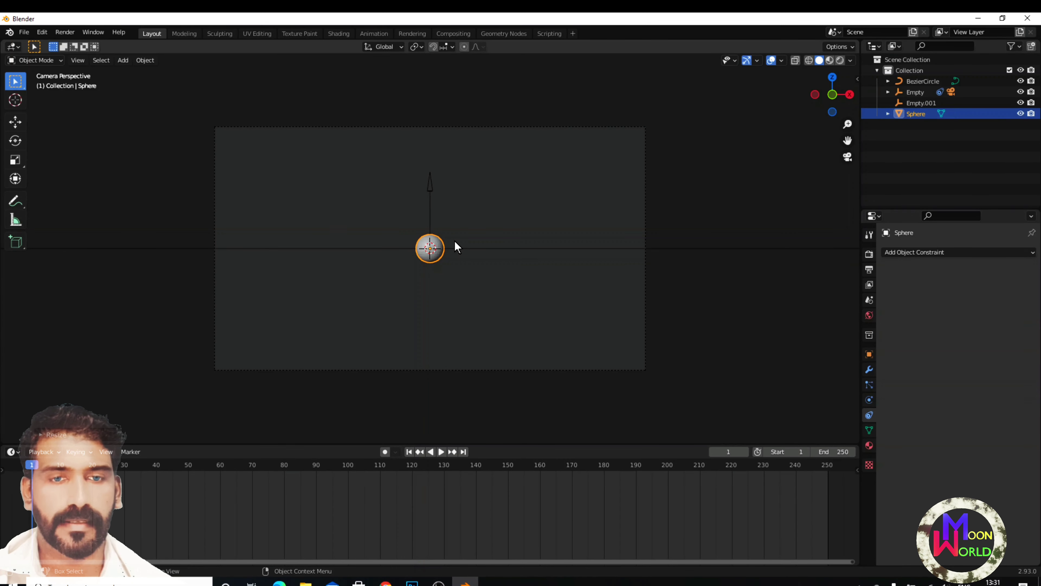
- Move the sphere along X to the camera frame's right edge and shade it smooth
{"action": "key", "text": "g"}
{"action": "key", "text": "x"}
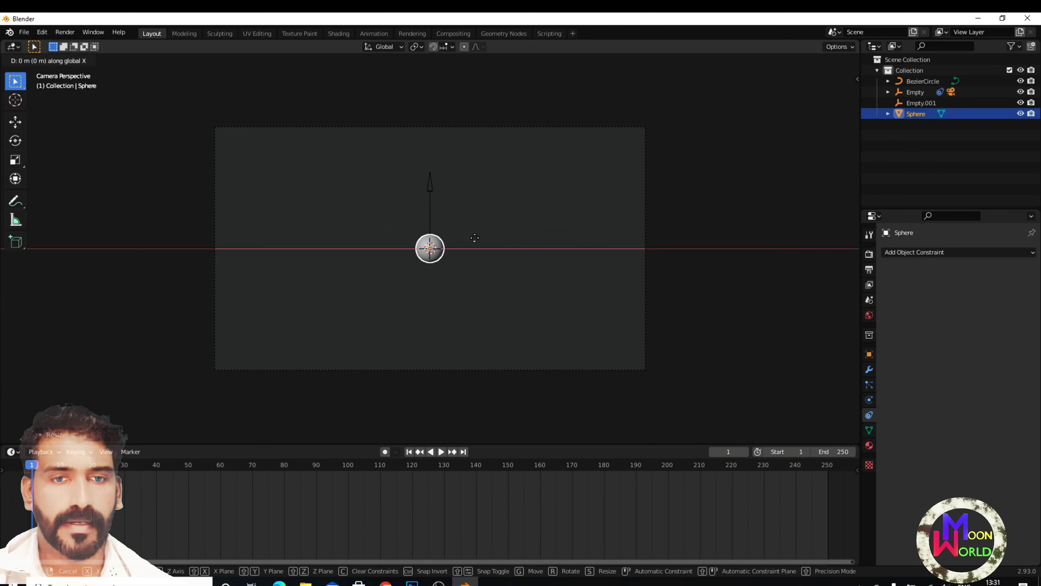
{"action": "left_click", "coordinate": [654, 242]}
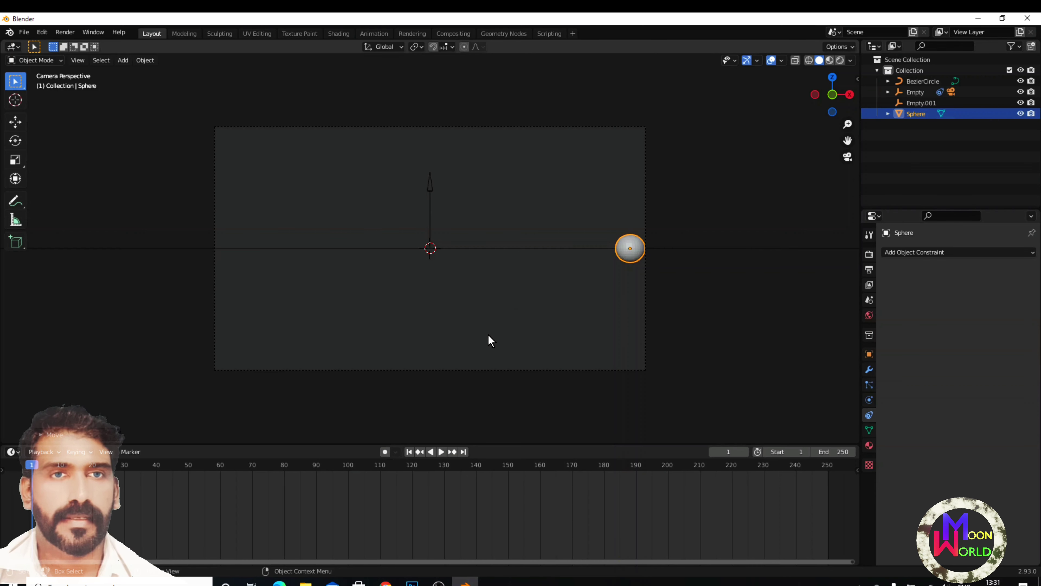
{"action": "right_click", "coordinate": [634, 249]}
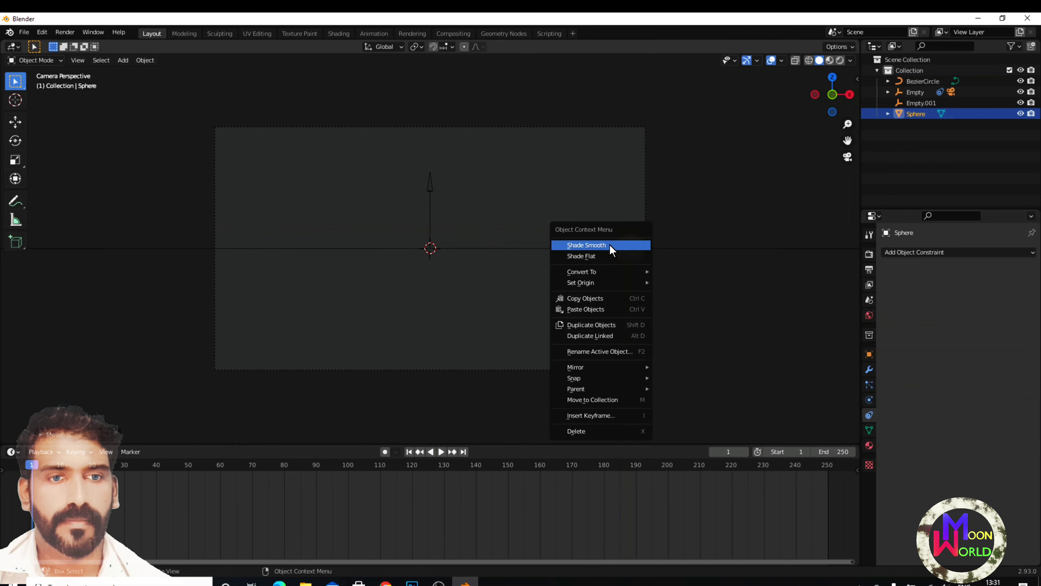
{"action": "left_click", "coordinate": [633, 244]}
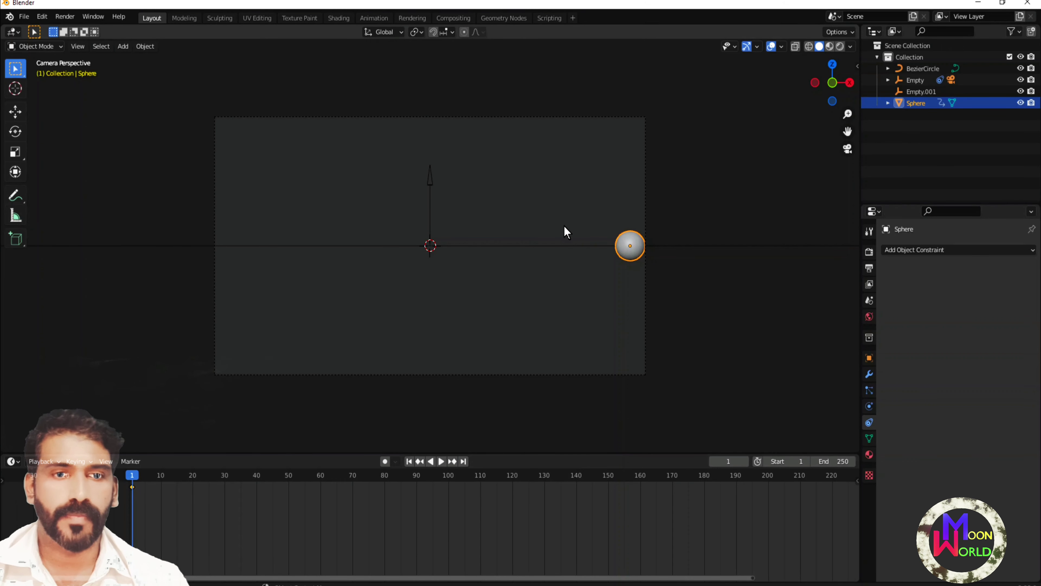
- Key the sphere's location at frame 1 and enable the Z axis guide in Viewport Overlays
{"action": "key", "text": "i"}
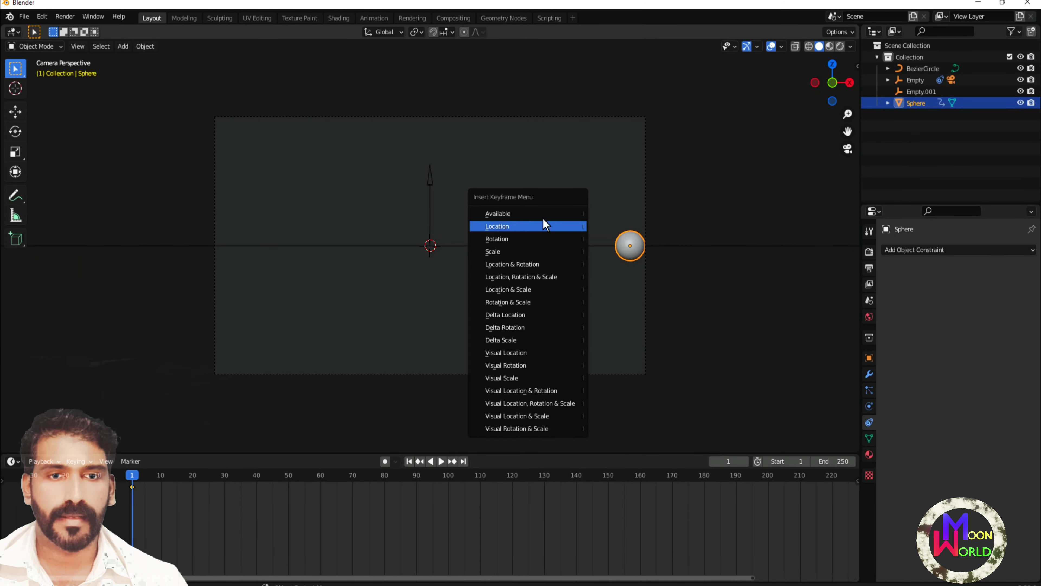
{"action": "left_click", "coordinate": [511, 226]}
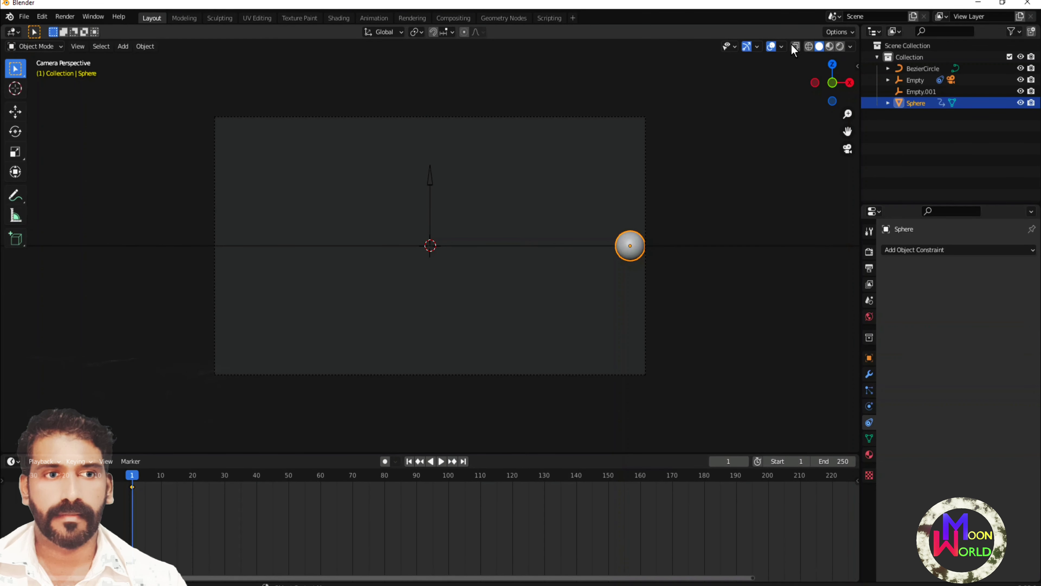
{"action": "left_click", "coordinate": [782, 46]}
{"action": "left_click", "coordinate": [844, 102]}
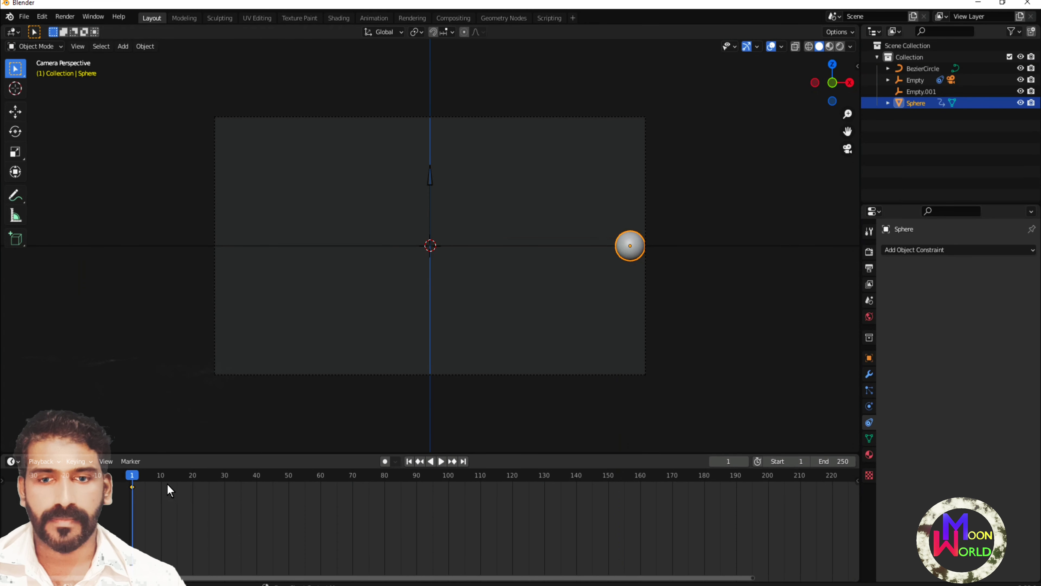
- At frame 25, move the sphere down in Z, left in X, then slightly up
{"action": "left_click", "coordinate": [209, 473]}
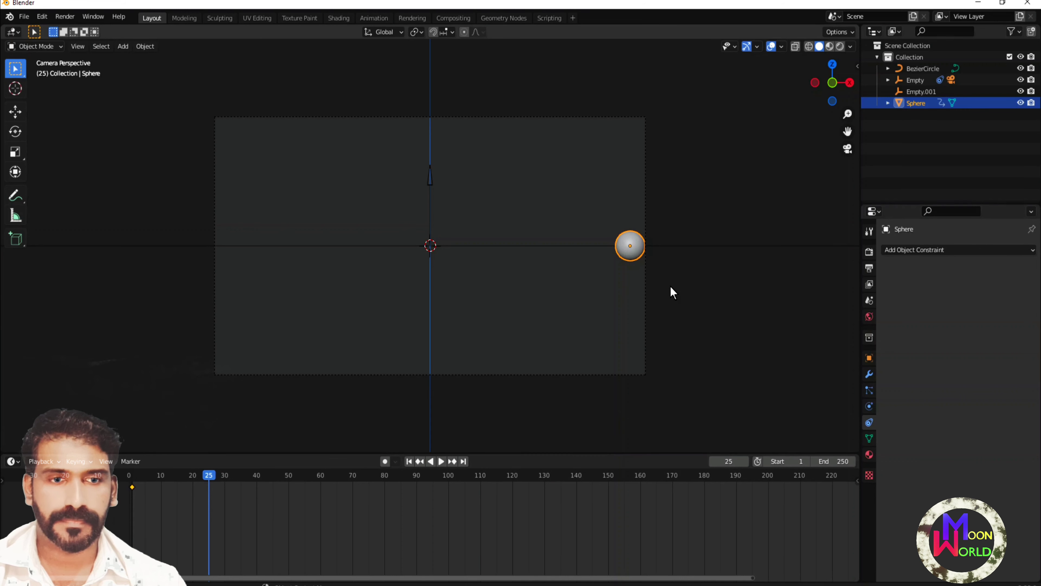
{"action": "key", "text": "g"}
{"action": "key", "text": "z"}
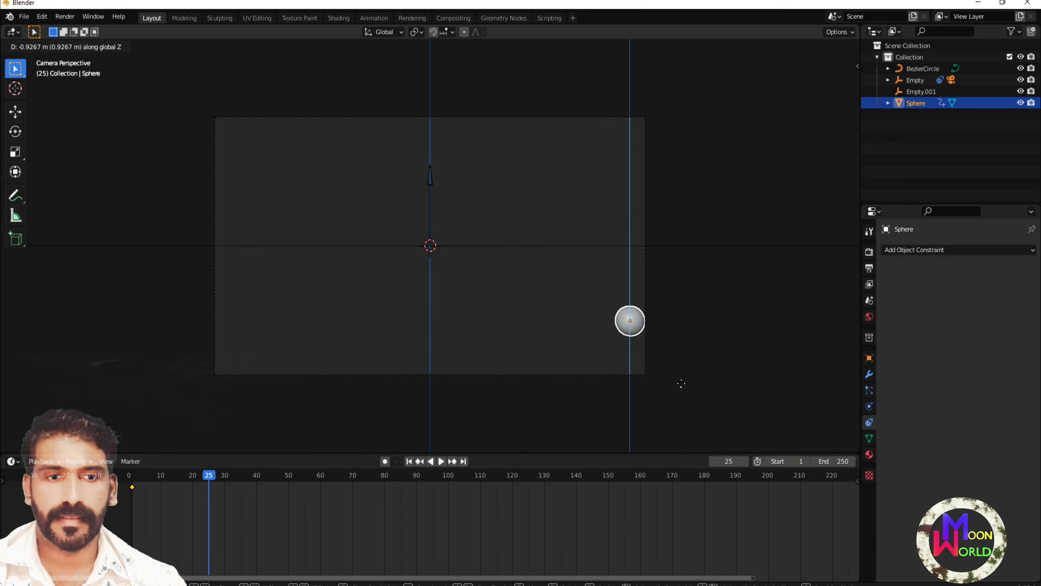
{"action": "left_click", "coordinate": [684, 415]}
{"action": "key", "text": "g"}
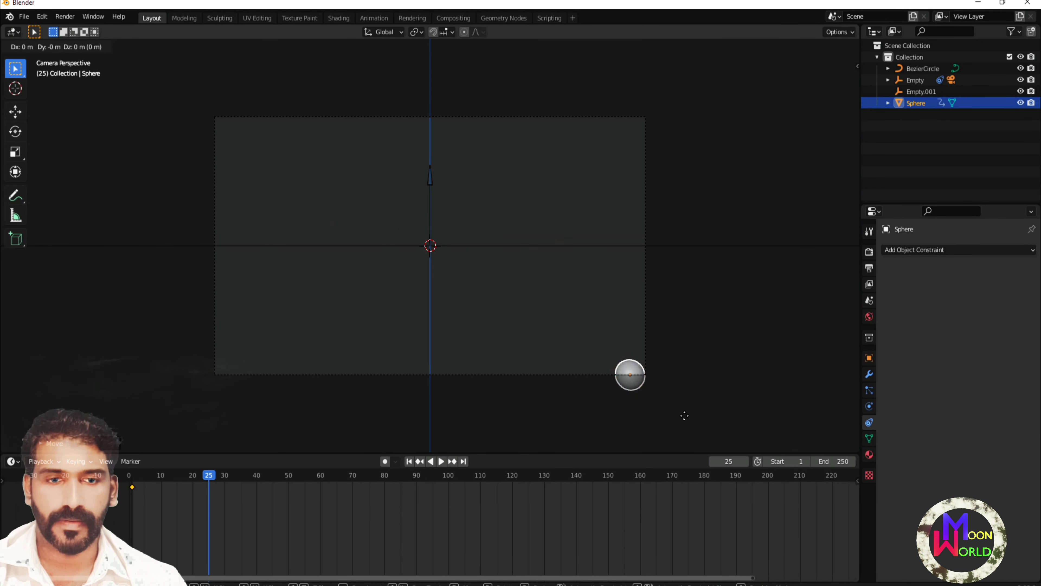
{"action": "key", "text": "y"}
{"action": "key", "text": "x"}
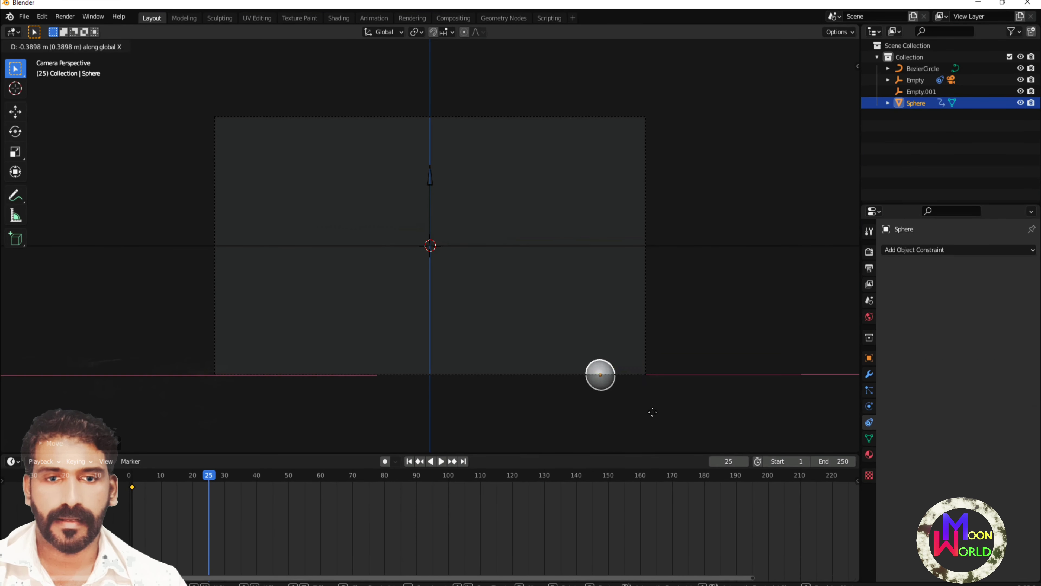
{"action": "left_click", "coordinate": [485, 414]}
{"action": "key", "text": "g"}
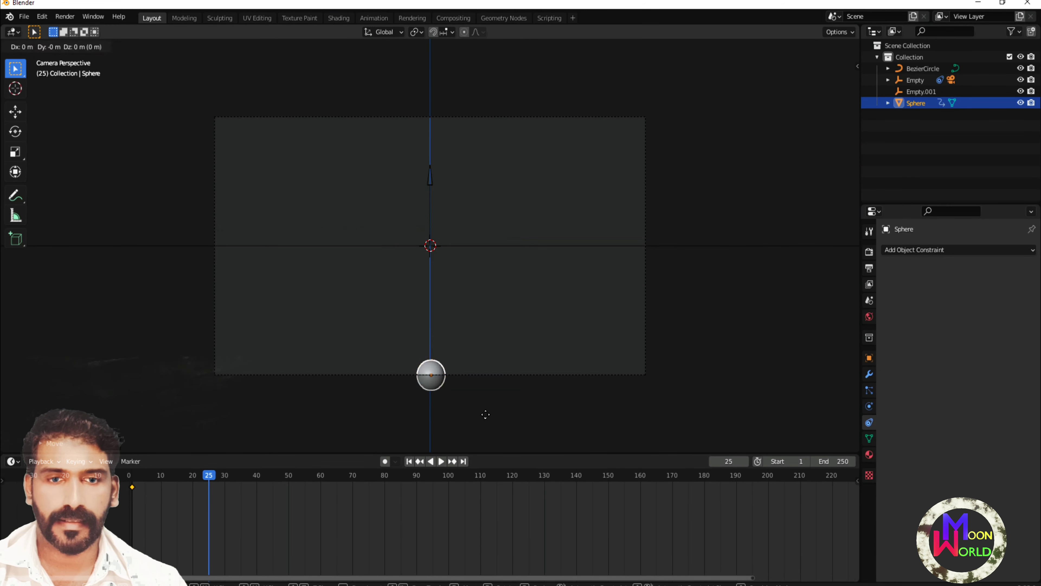
{"action": "key", "text": "z"}
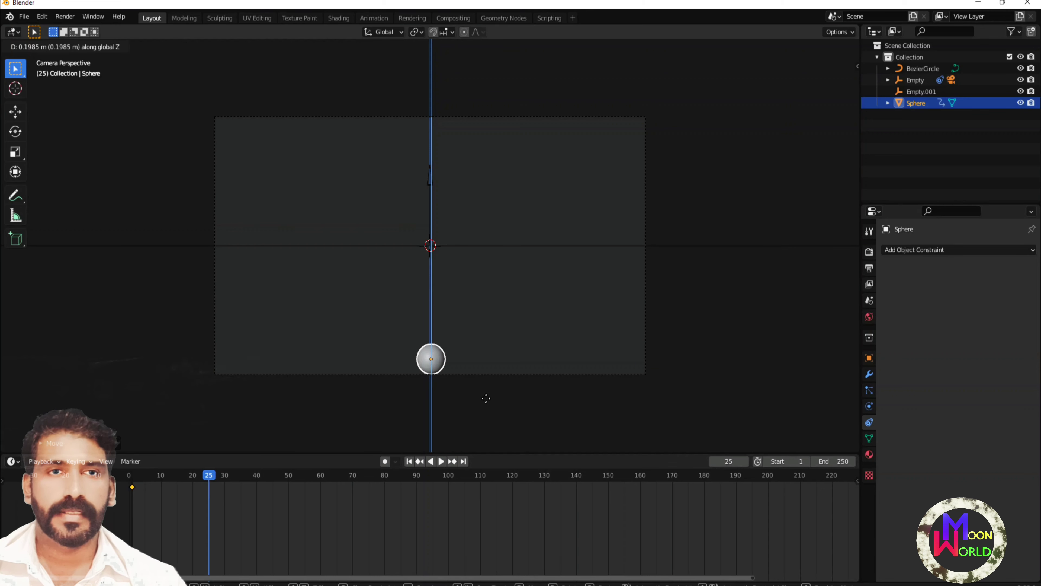
{"action": "left_click", "coordinate": [487, 399]}
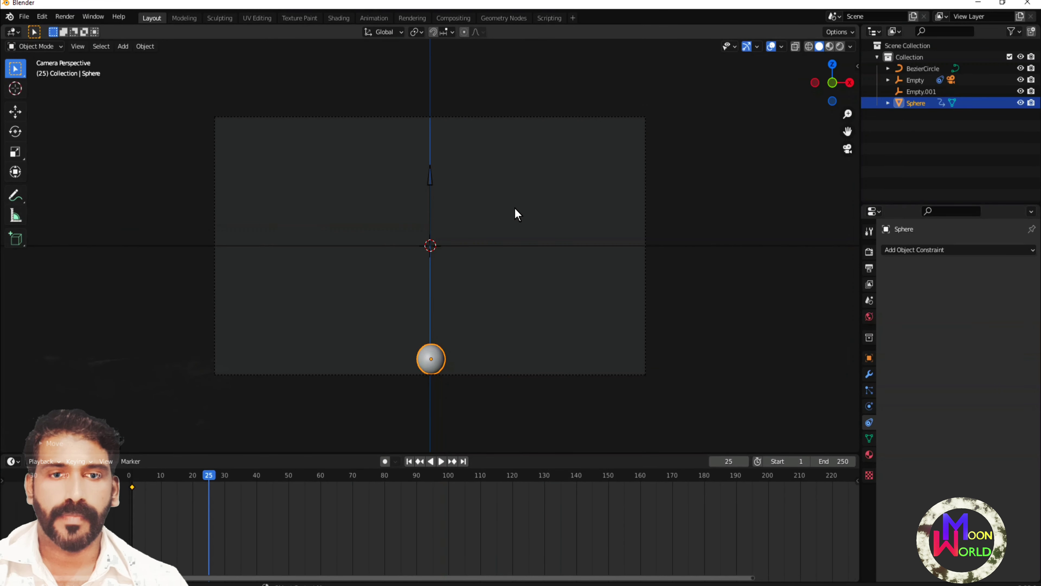
- Insert a Location keyframe for the sphere at frame 25
{"action": "key", "text": "i"}
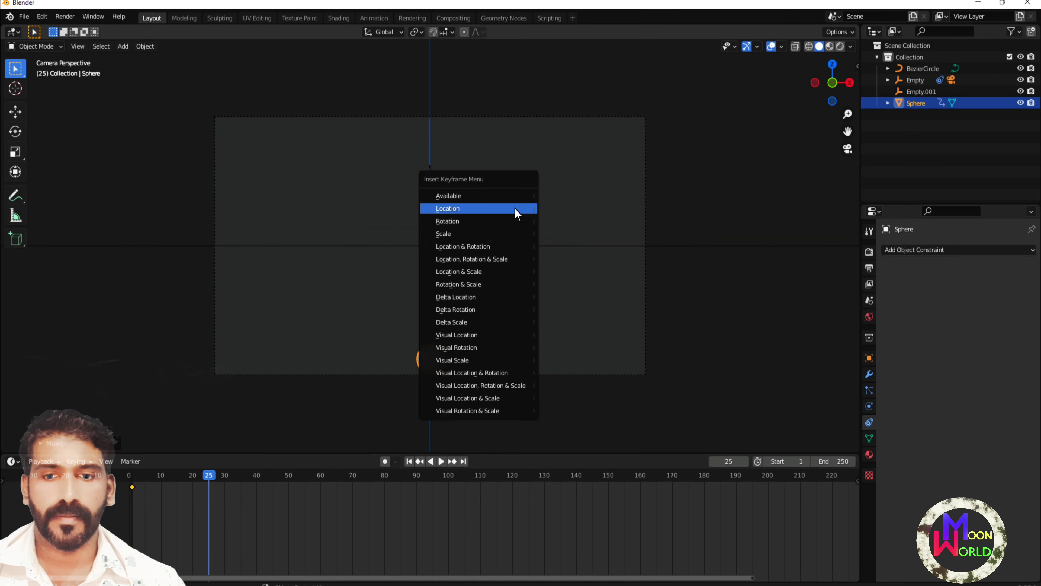
{"action": "left_click", "coordinate": [514, 208]}
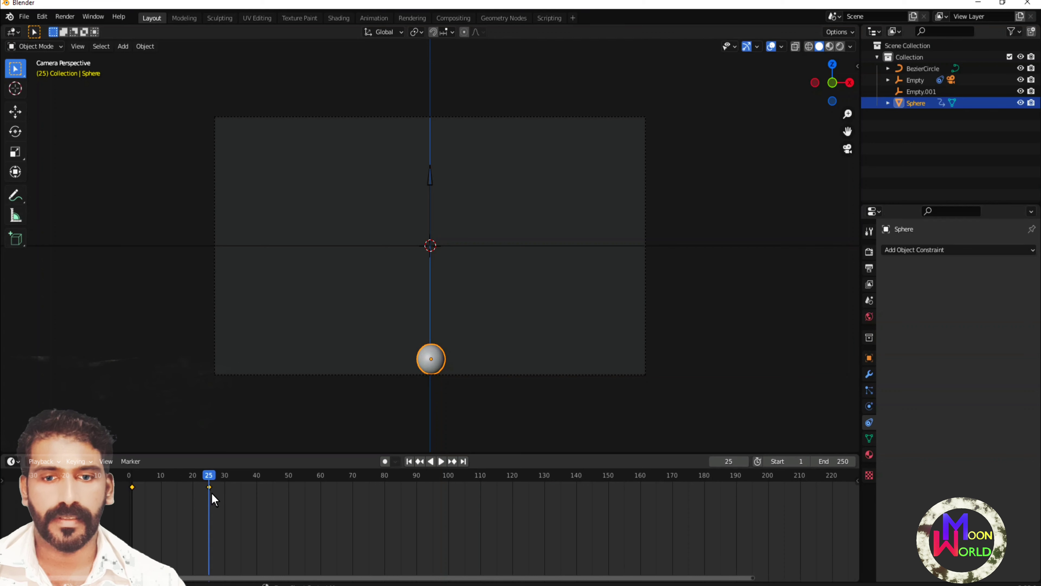
- At frame 50, move the sphere to the middle of the frame's left edge and key its location
{"action": "left_click", "coordinate": [289, 478]}
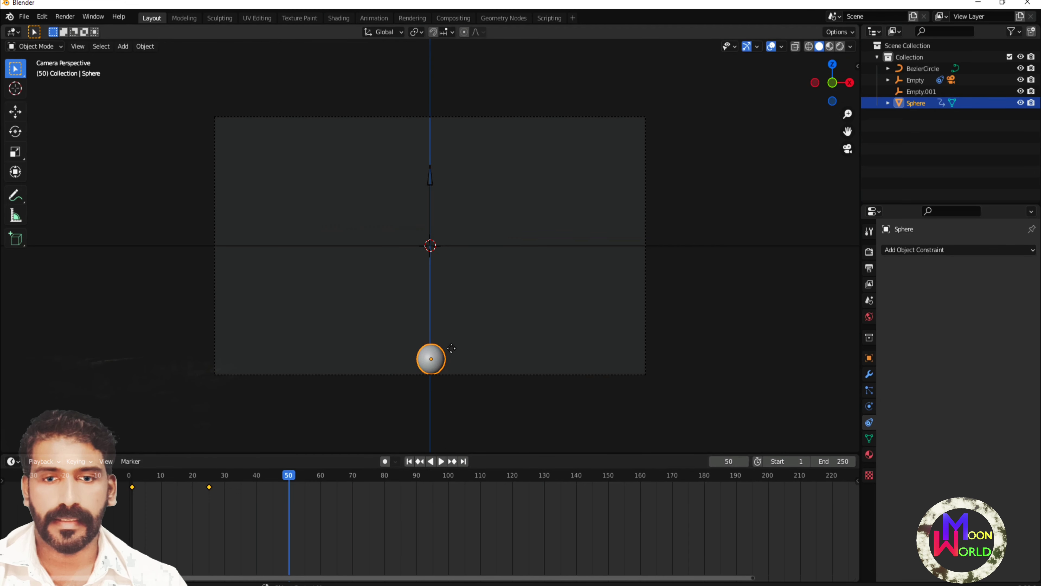
{"action": "key", "text": "g"}
{"action": "key", "text": "x"}
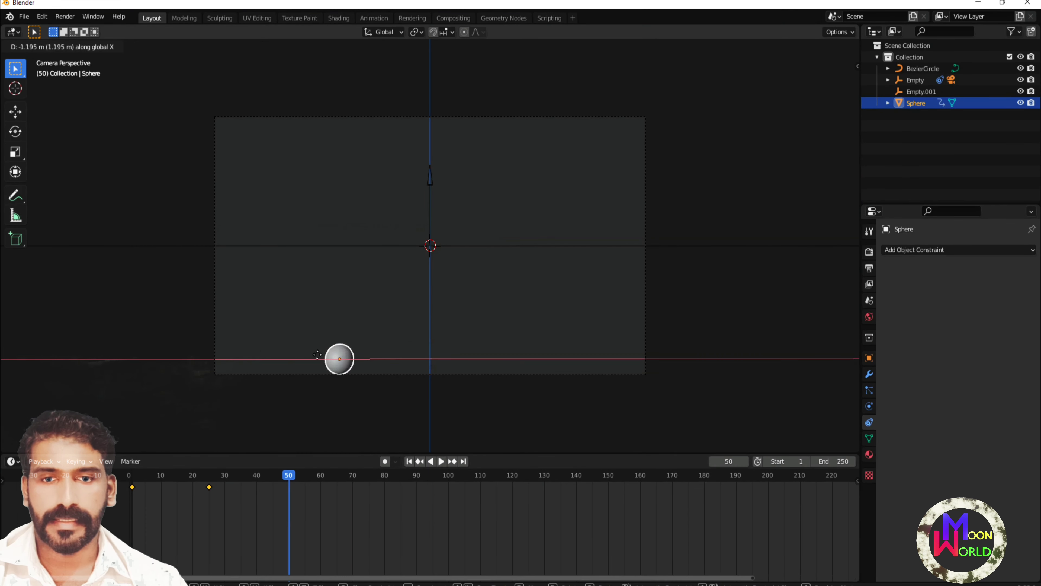
{"action": "left_click", "coordinate": [251, 351]}
{"action": "key", "text": "g"}
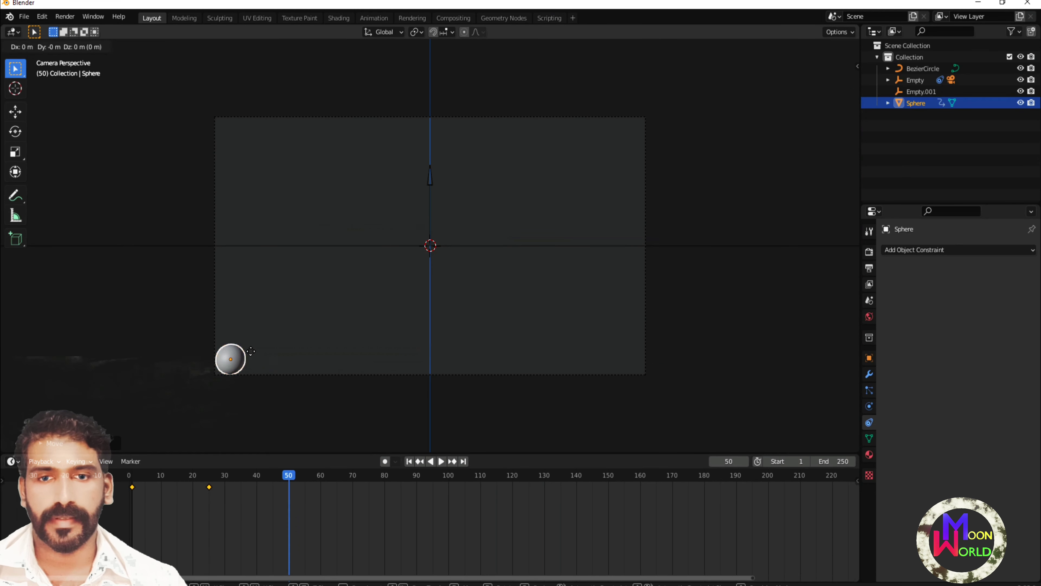
{"action": "key", "text": "z"}
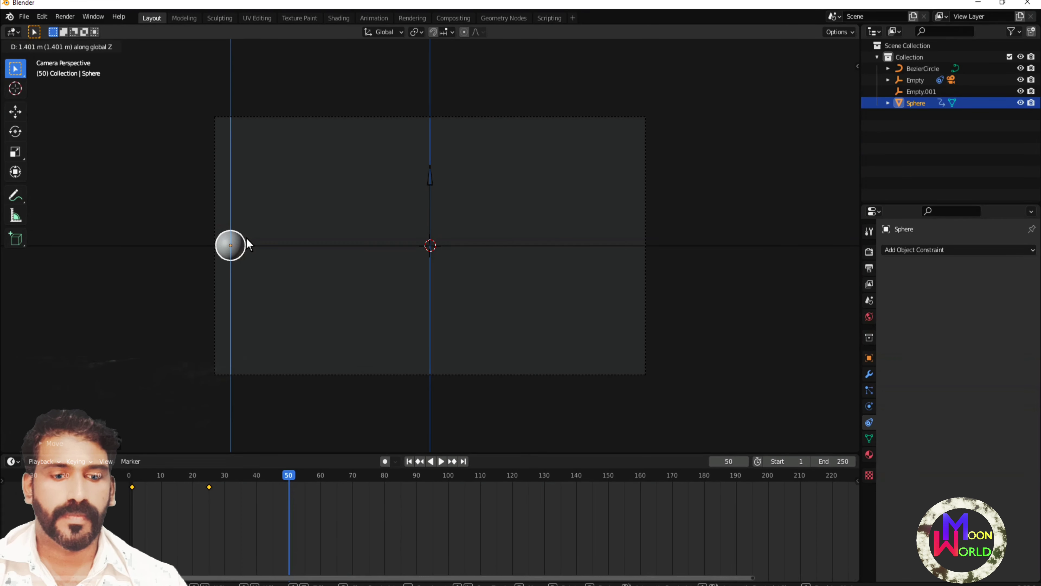
{"action": "left_click", "coordinate": [245, 237]}
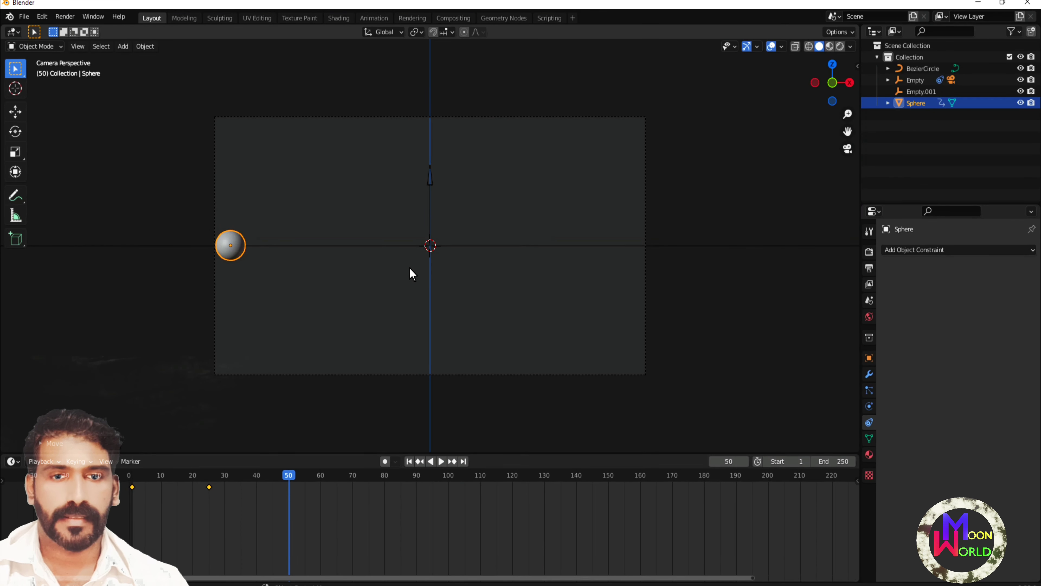
{"action": "key", "text": "i"}
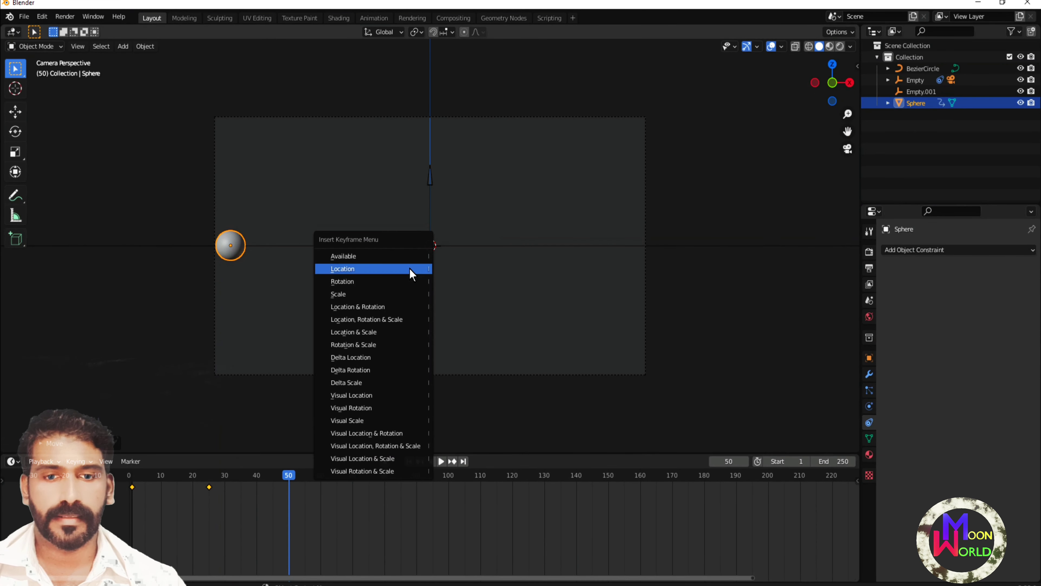
{"action": "left_click", "coordinate": [411, 269]}
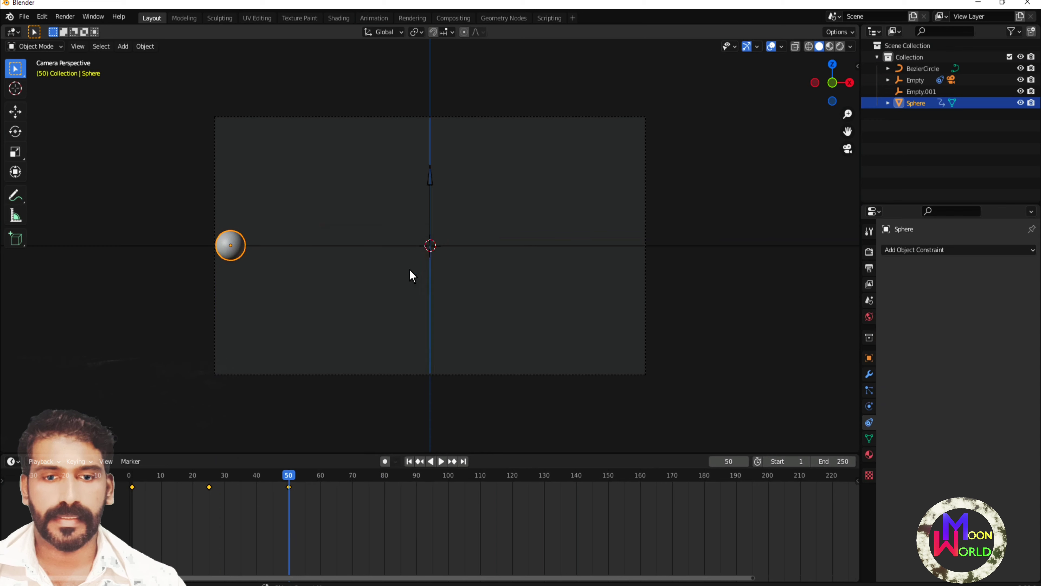
- At frame 75, raise the sphere and centre it at the frame's top, then key its location
{"action": "left_click", "coordinate": [368, 476]}
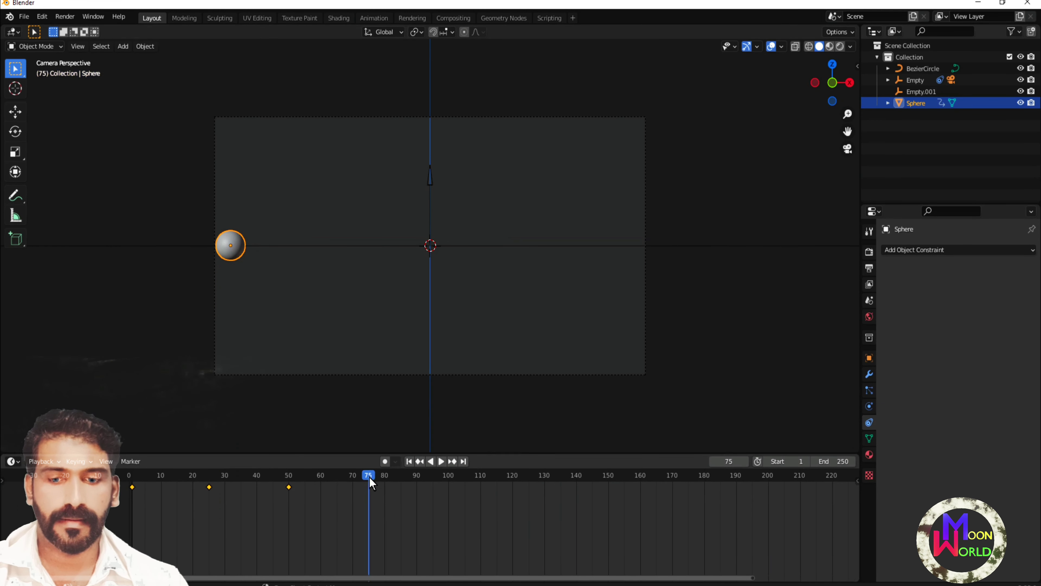
{"action": "key", "text": "g"}
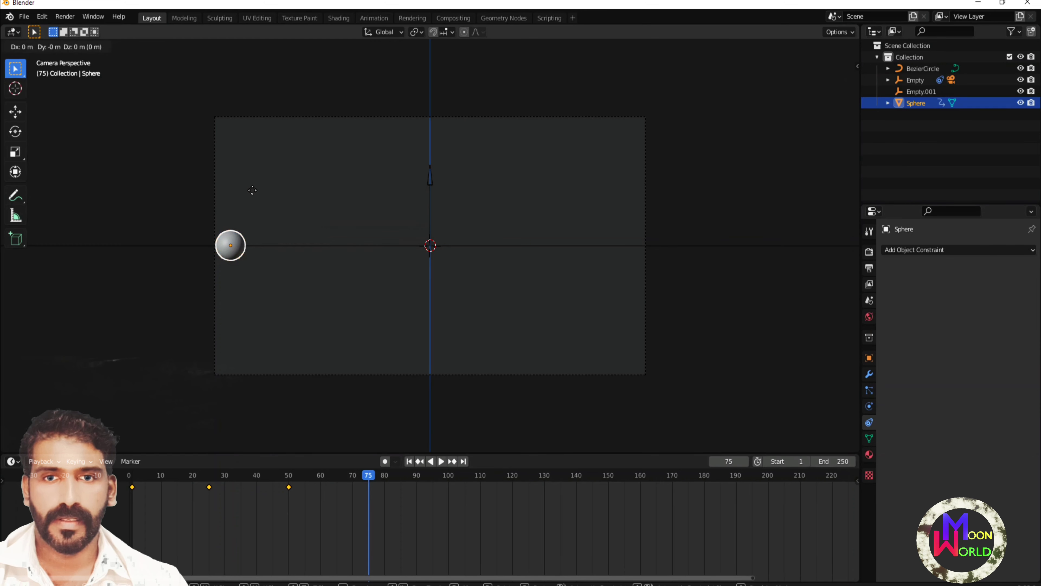
{"action": "key", "text": "z"}
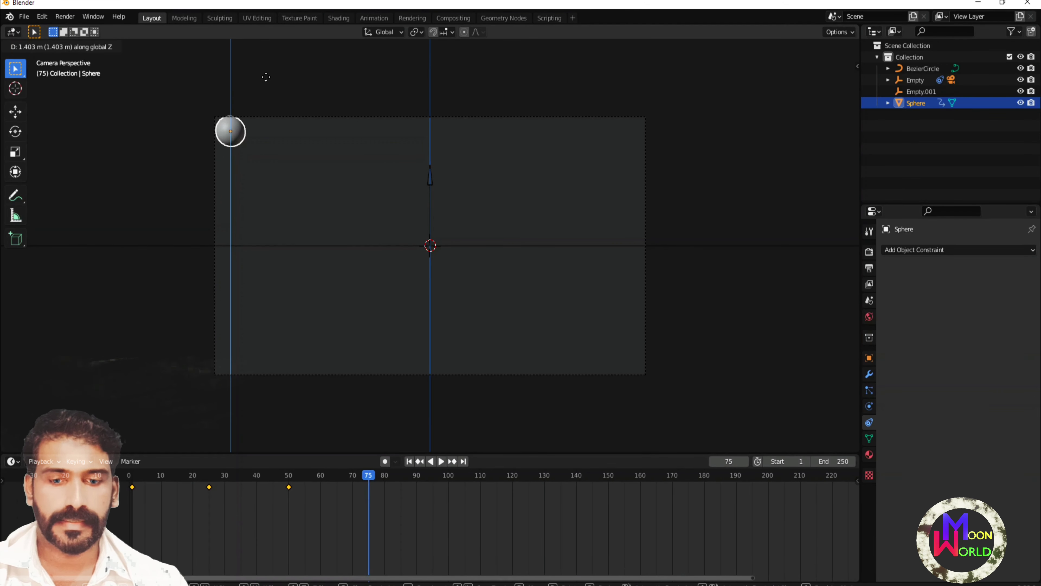
{"action": "left_click", "coordinate": [268, 79]}
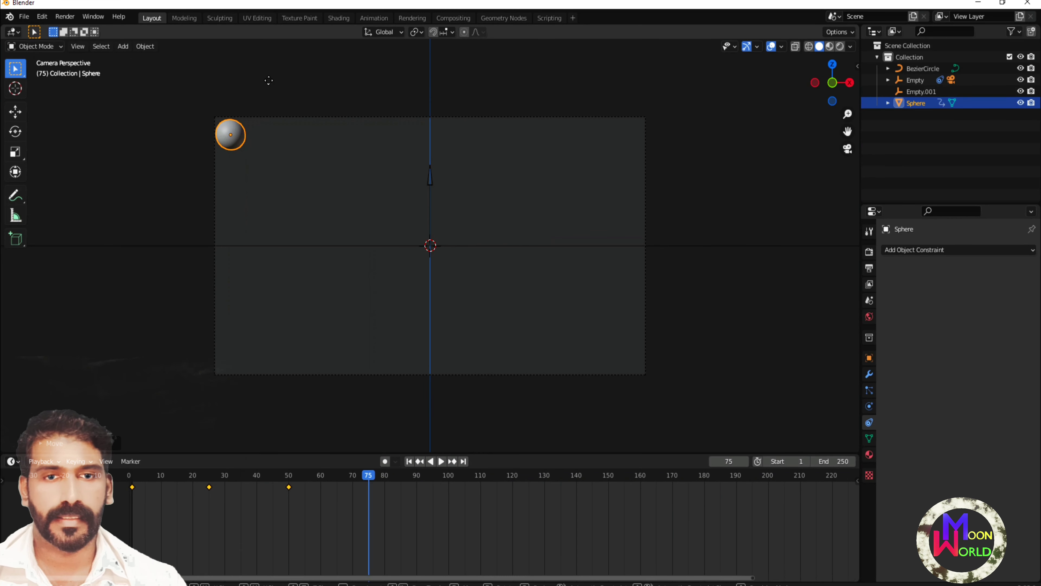
{"action": "key", "text": "g"}
{"action": "key", "text": "x"}
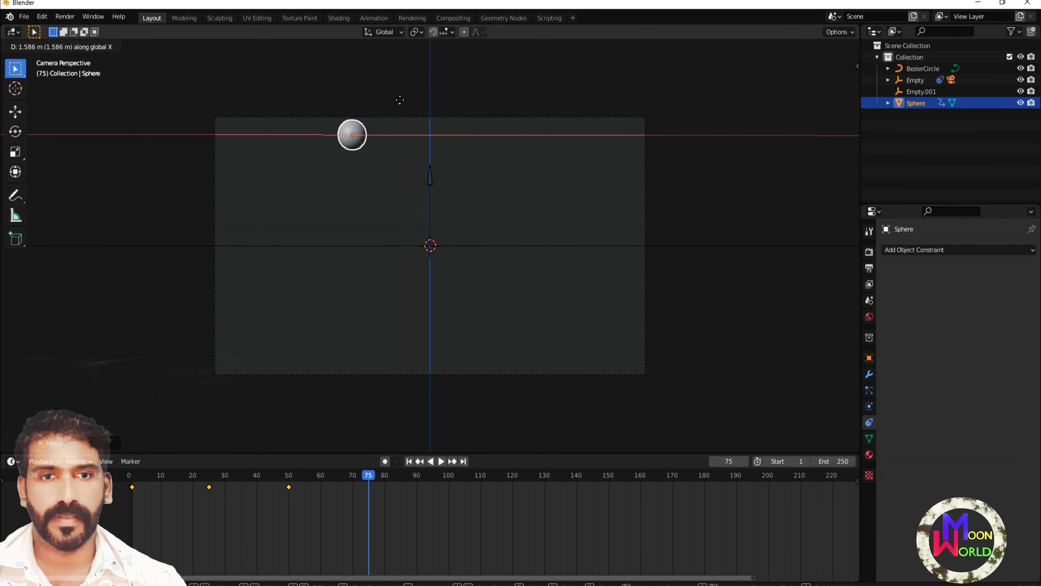
{"action": "left_click", "coordinate": [468, 115]}
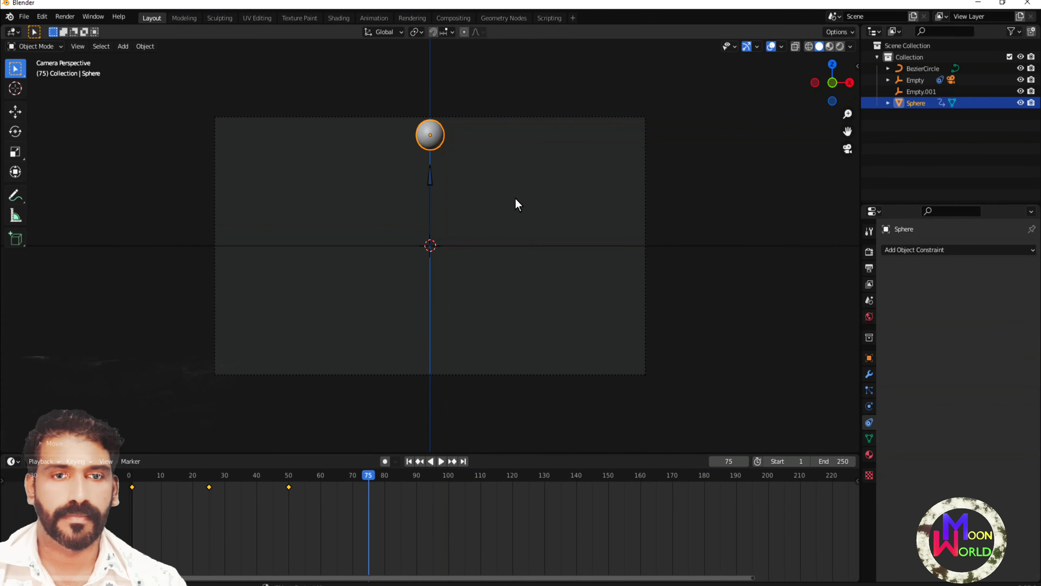
{"action": "key", "text": "i"}
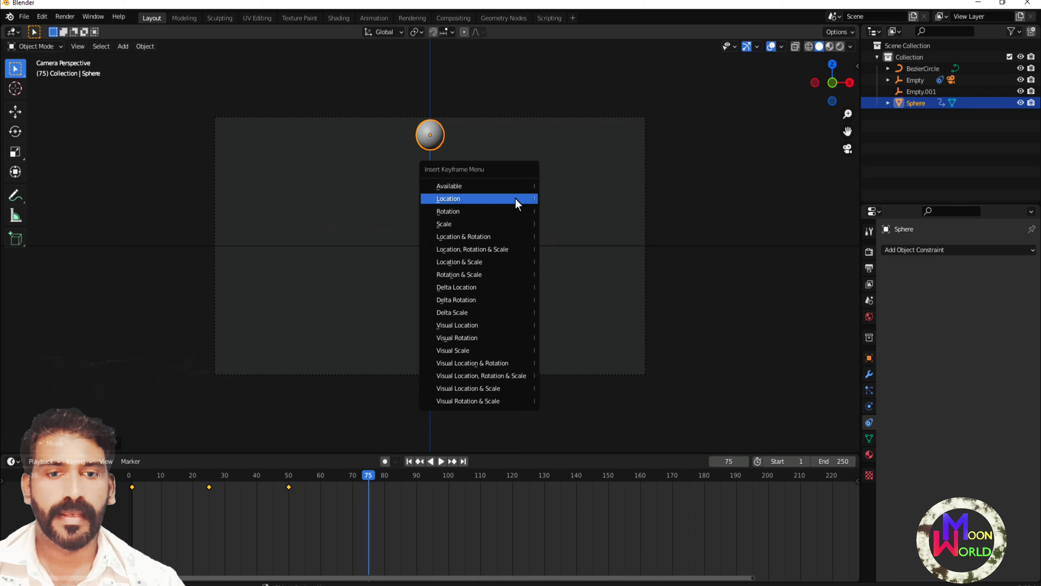
{"action": "left_click", "coordinate": [515, 198]}
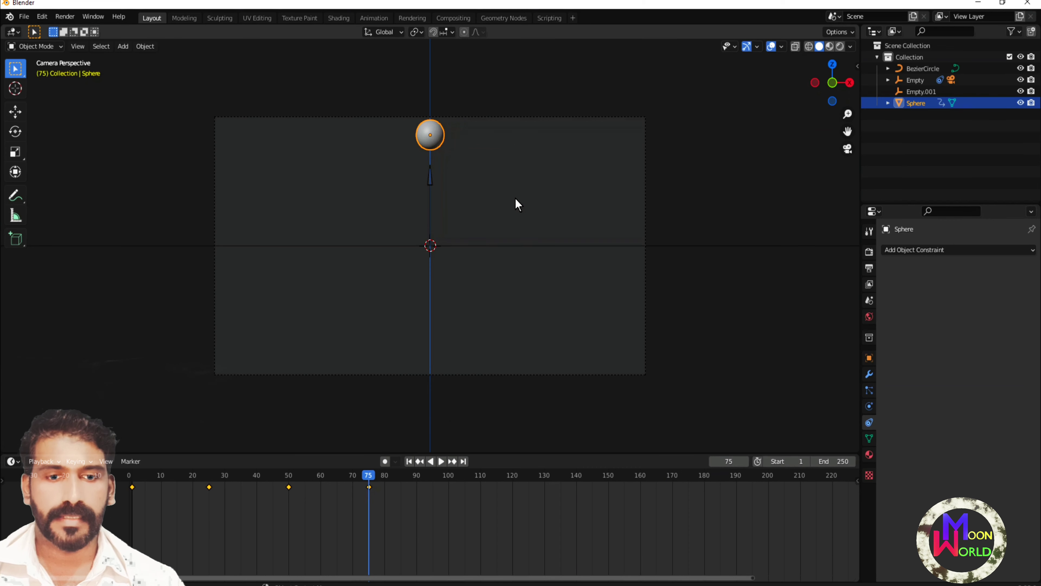
- At frame 100, bring the sphere back to the middle of the right edge and key its location
{"action": "left_click", "coordinate": [450, 481]}
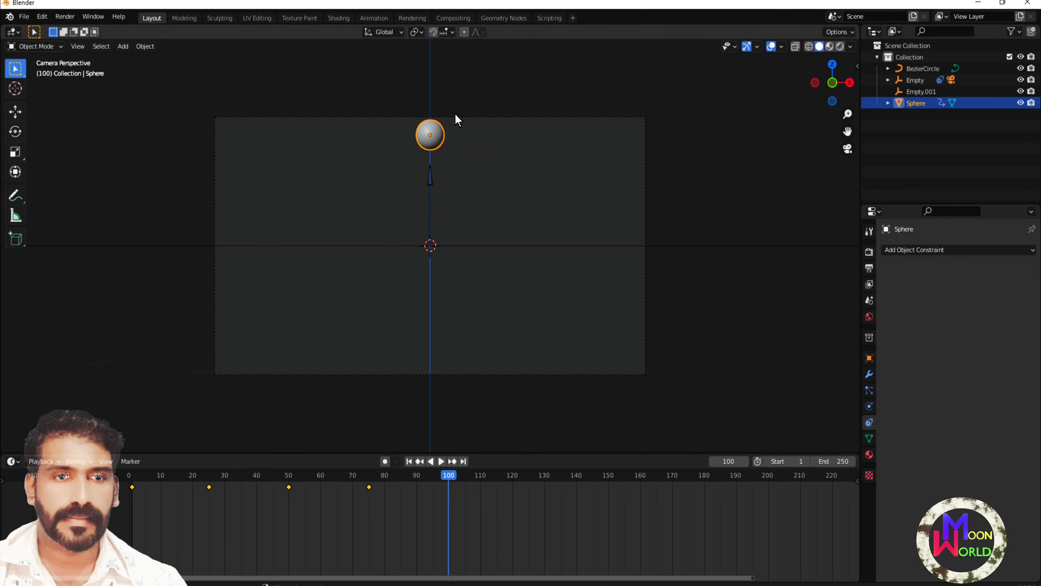
{"action": "key", "text": "g"}
{"action": "key", "text": "x"}
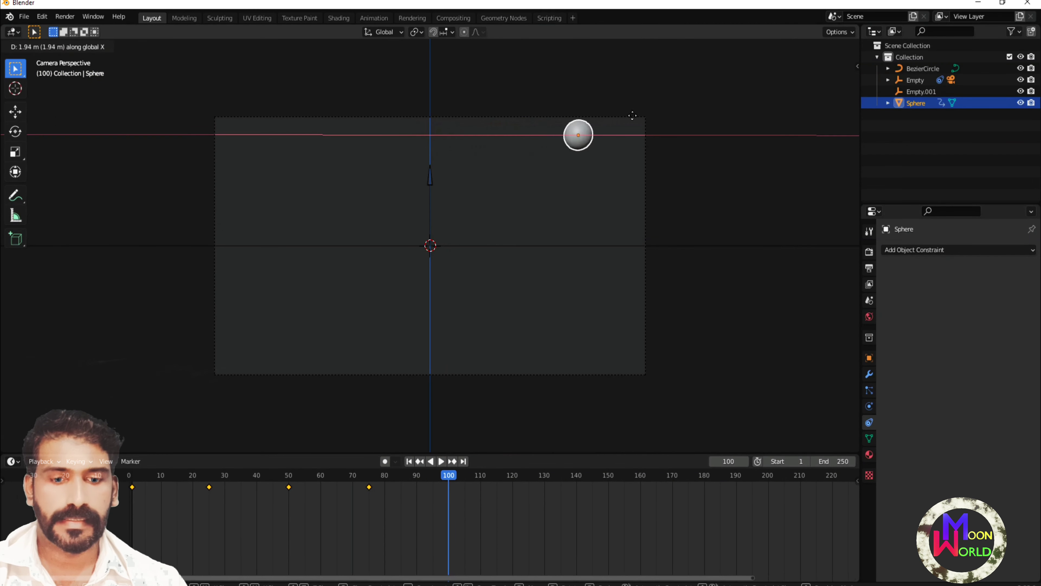
{"action": "left_click", "coordinate": [655, 122]}
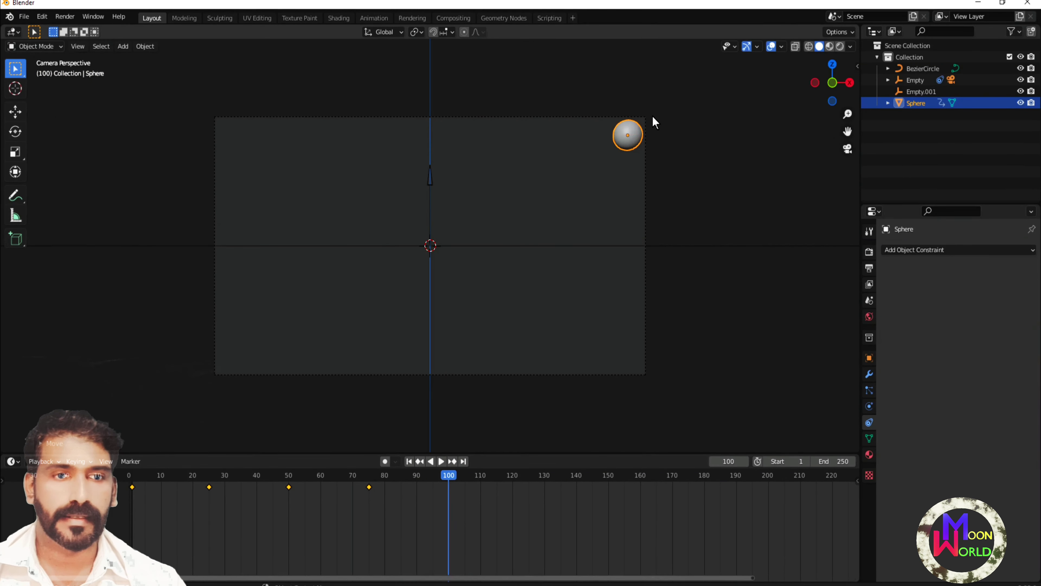
{"action": "key", "text": "g"}
{"action": "key", "text": "z"}
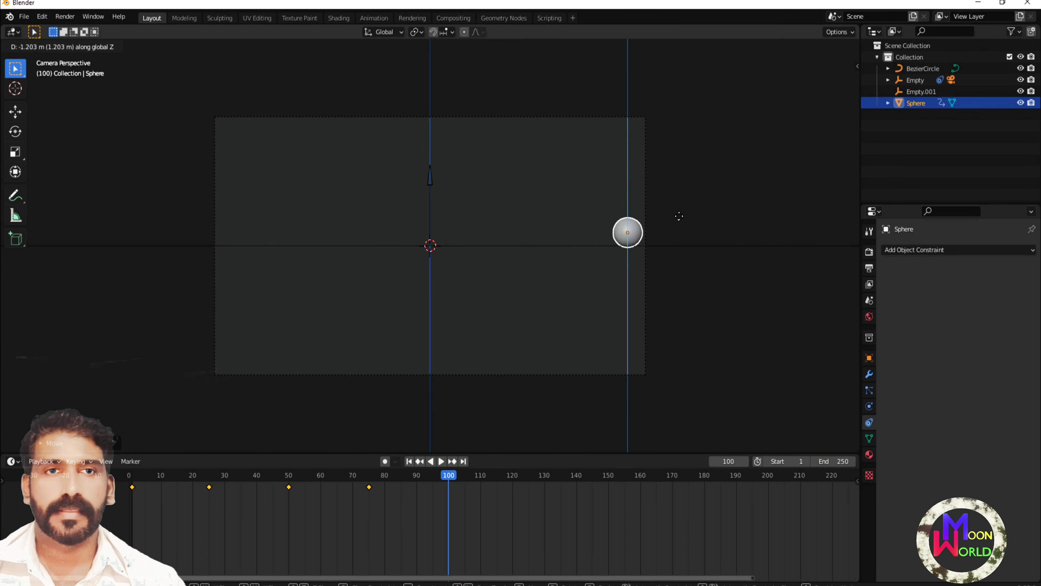
{"action": "left_click", "coordinate": [682, 226]}
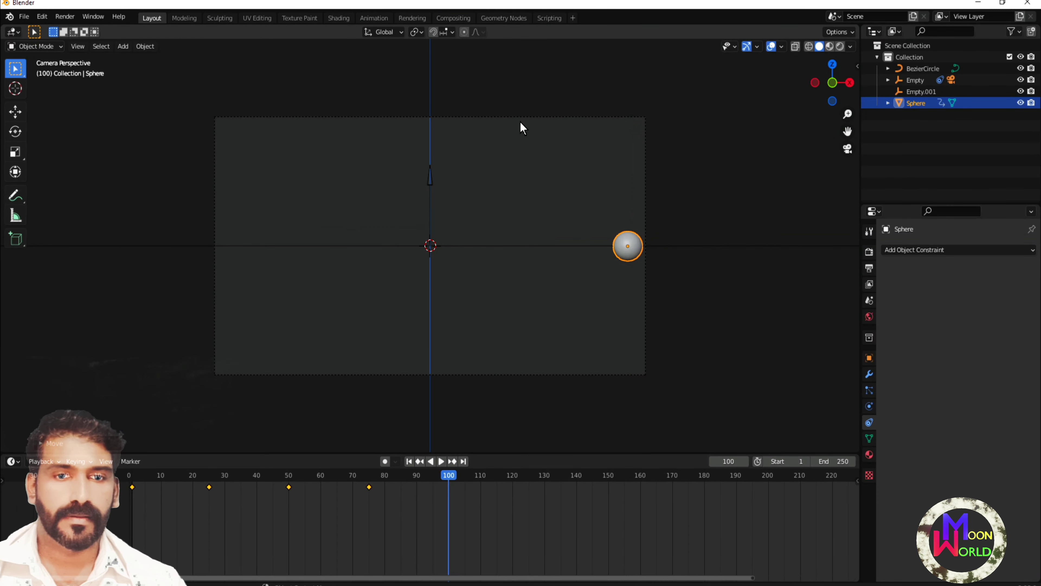
{"action": "key", "text": "i"}
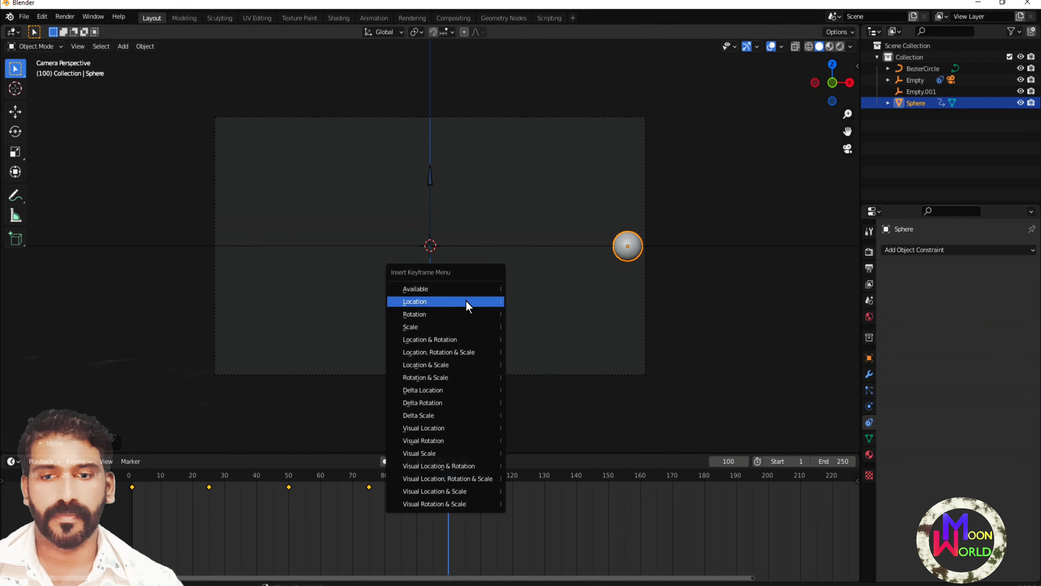
{"action": "left_click", "coordinate": [465, 301]}
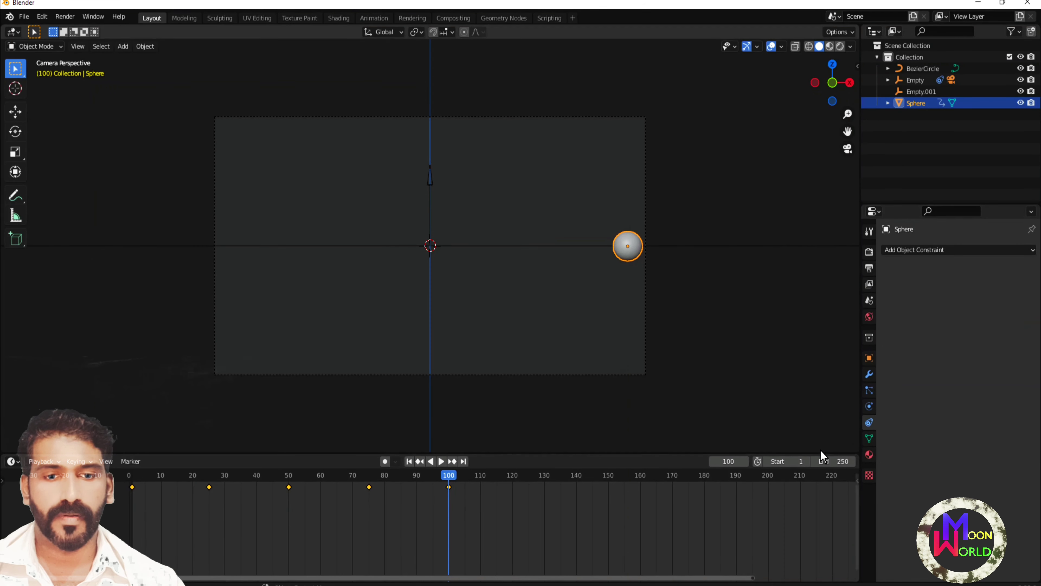
- Lower the timeline's End frame from 250 to 100
{"action": "left_click_drag", "start_coordinate": [836, 461], "coordinate": [803, 461]}
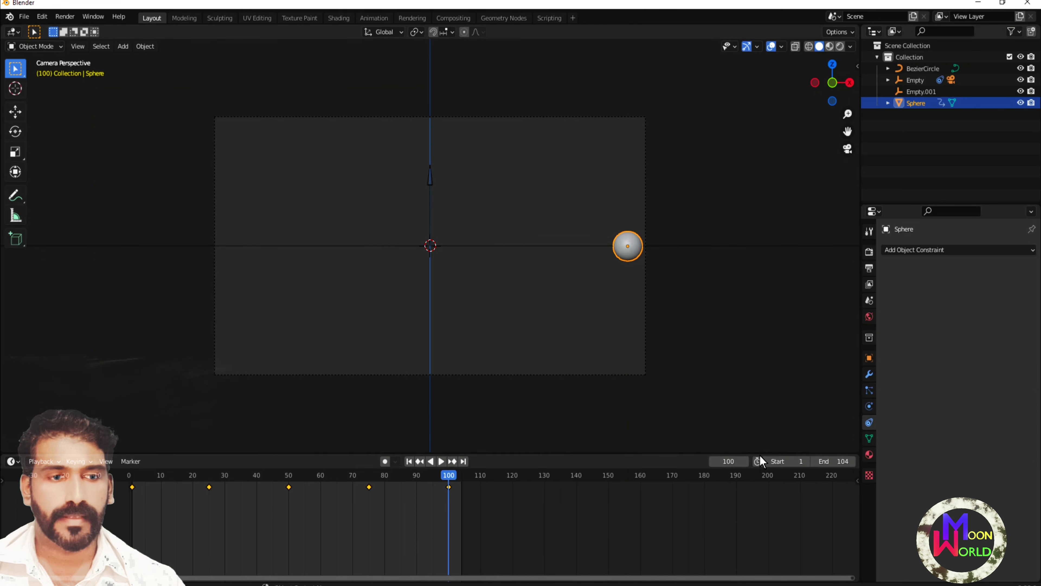
{"action": "left_click", "coordinate": [814, 462]}
{"action": "left_click", "coordinate": [815, 462]}
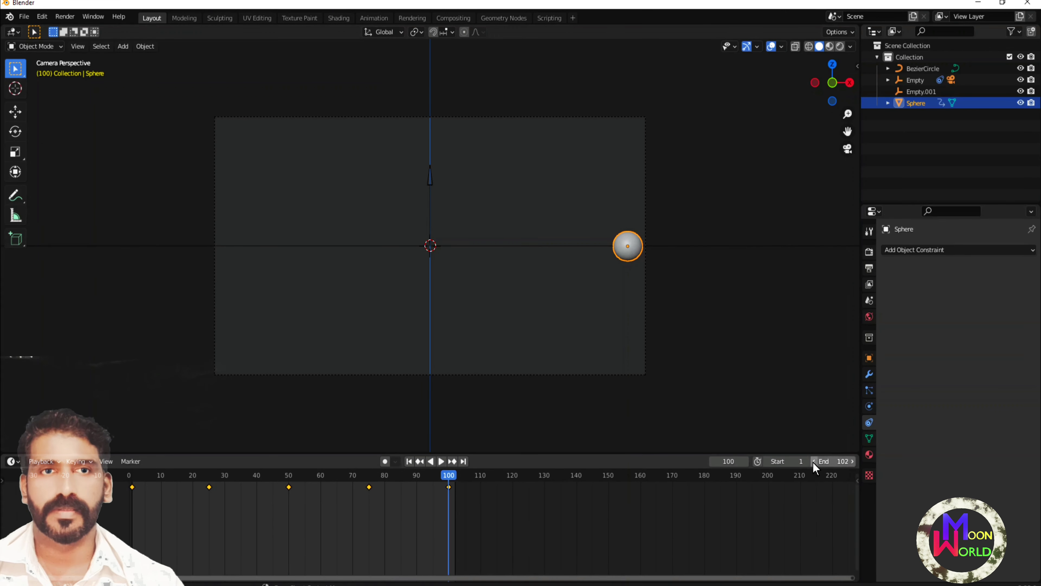
{"action": "left_click", "coordinate": [814, 462]}
{"action": "left_click", "coordinate": [814, 462]}
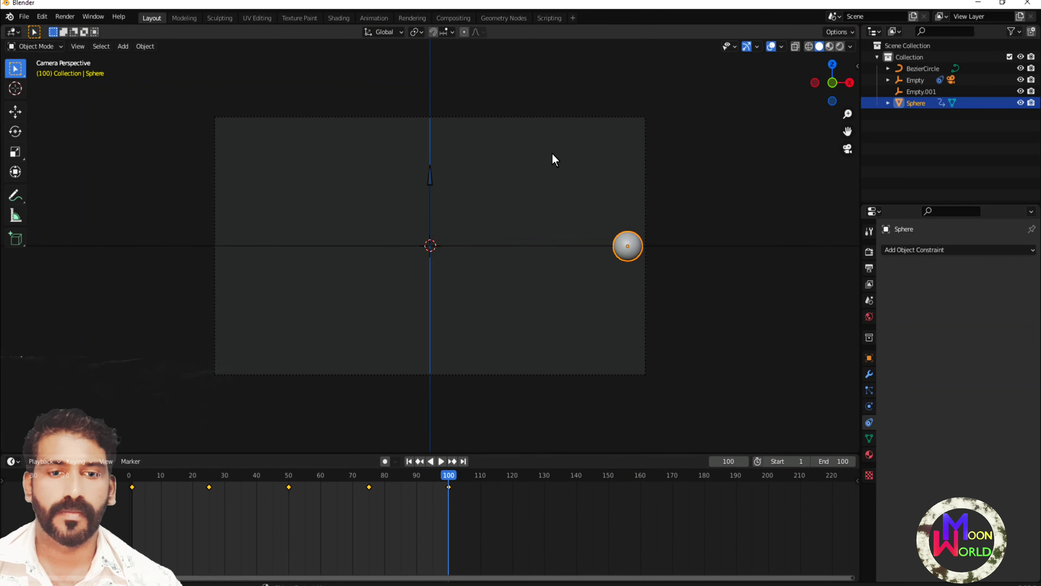
- Play the sphere's 1–100 loop animation, pause it, and rewind to frame 1
{"action": "left_click", "coordinate": [441, 462]}
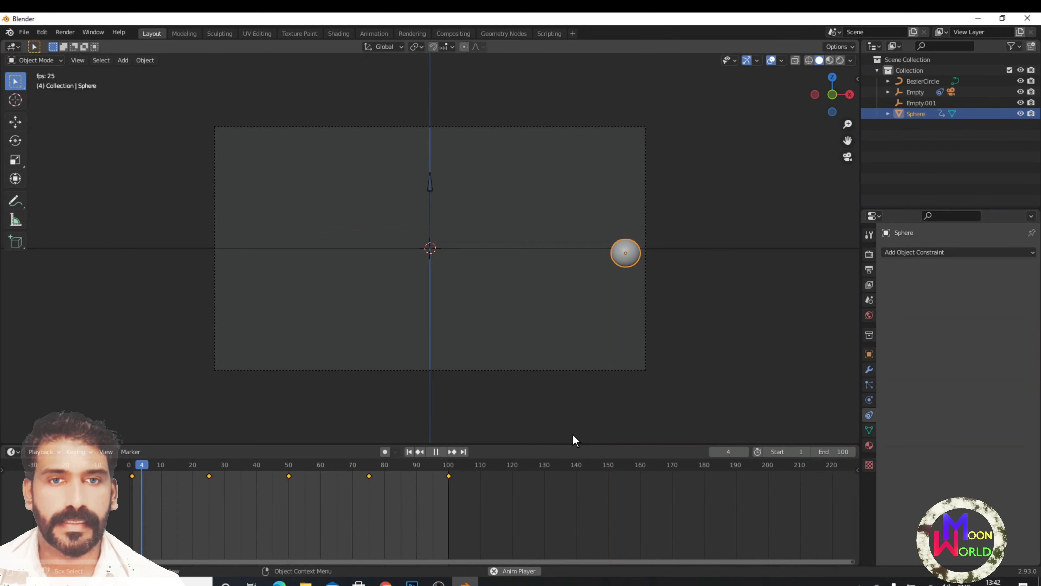
{"action": "left_click", "coordinate": [436, 449]}
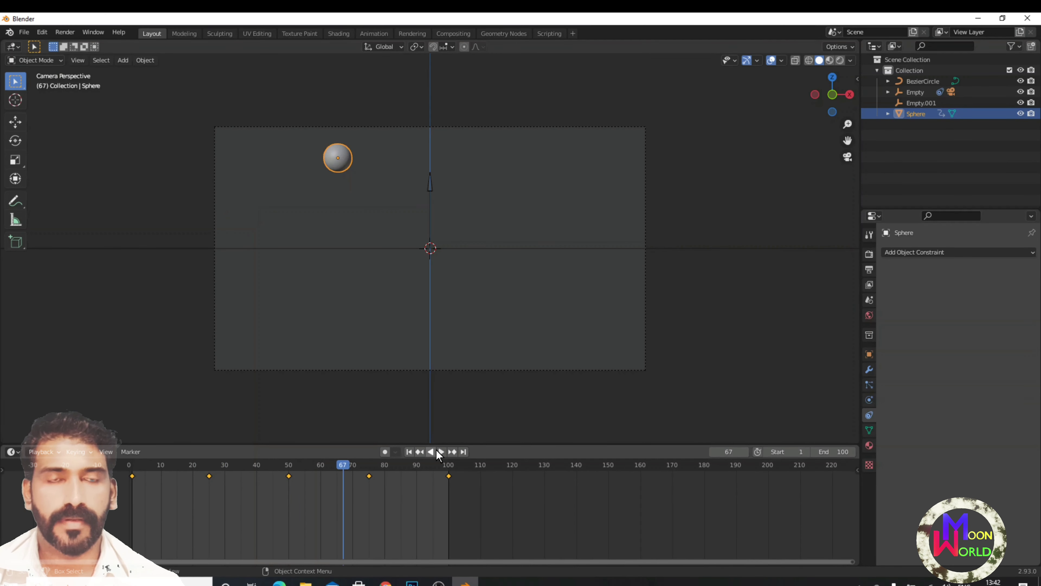
{"action": "left_click", "coordinate": [409, 452]}
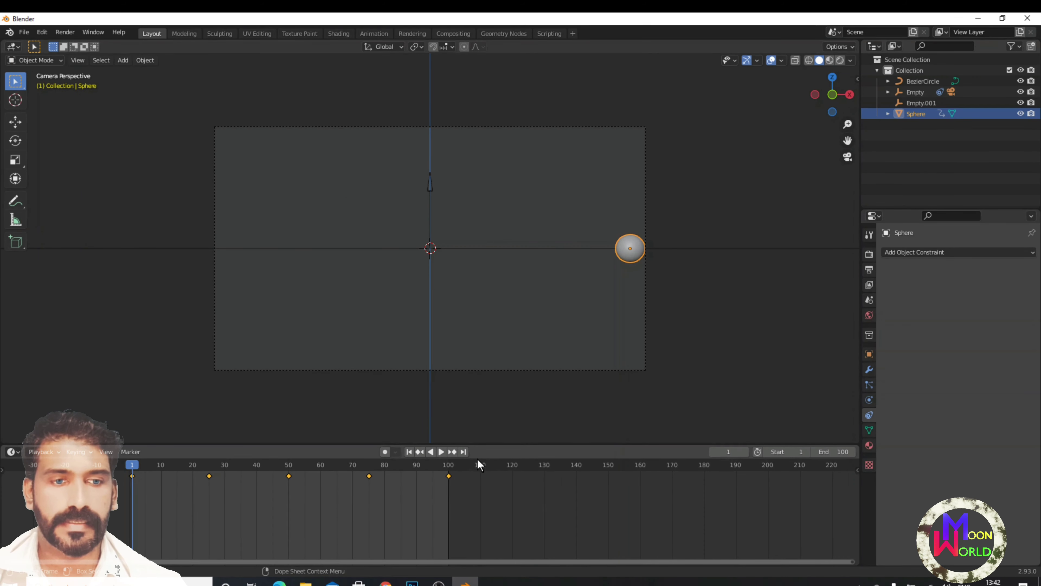
- Change the timeline's End frame from 100 to 200
{"action": "left_click", "coordinate": [832, 452]}
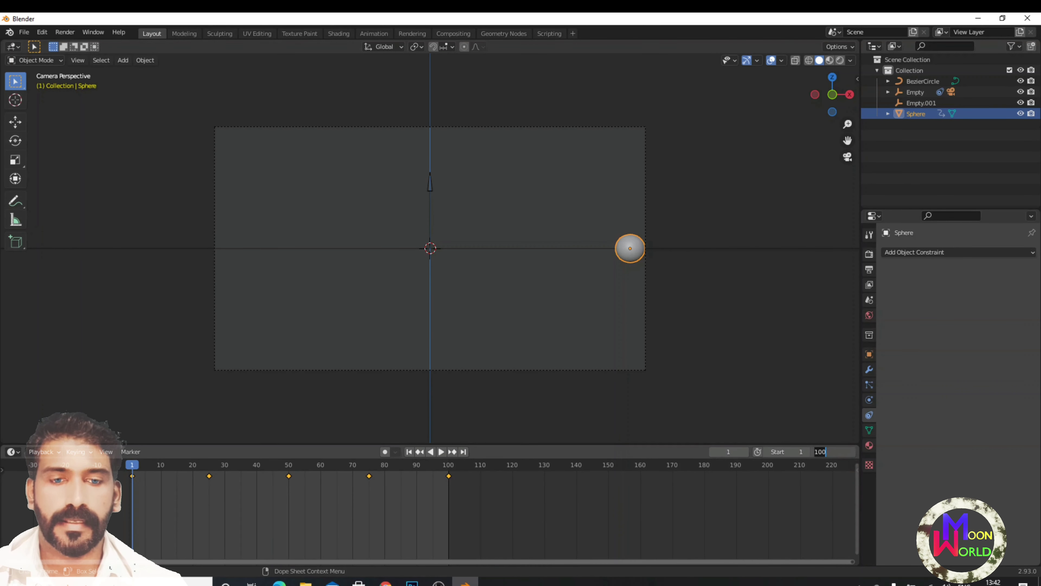
{"action": "key", "text": "BackSpace"}
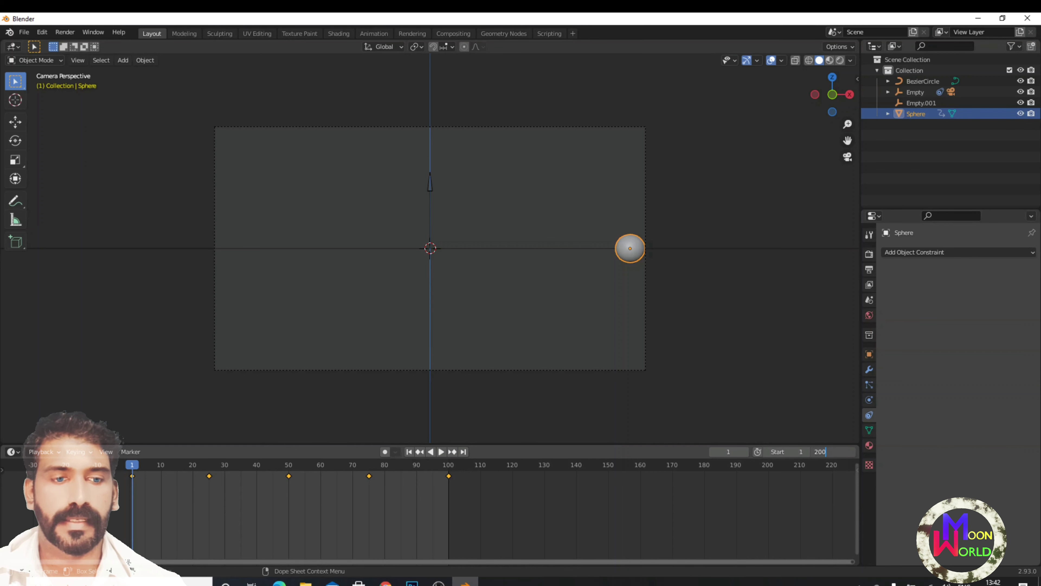
{"action": "type", "text": "200"}
{"action": "key", "text": "Return"}
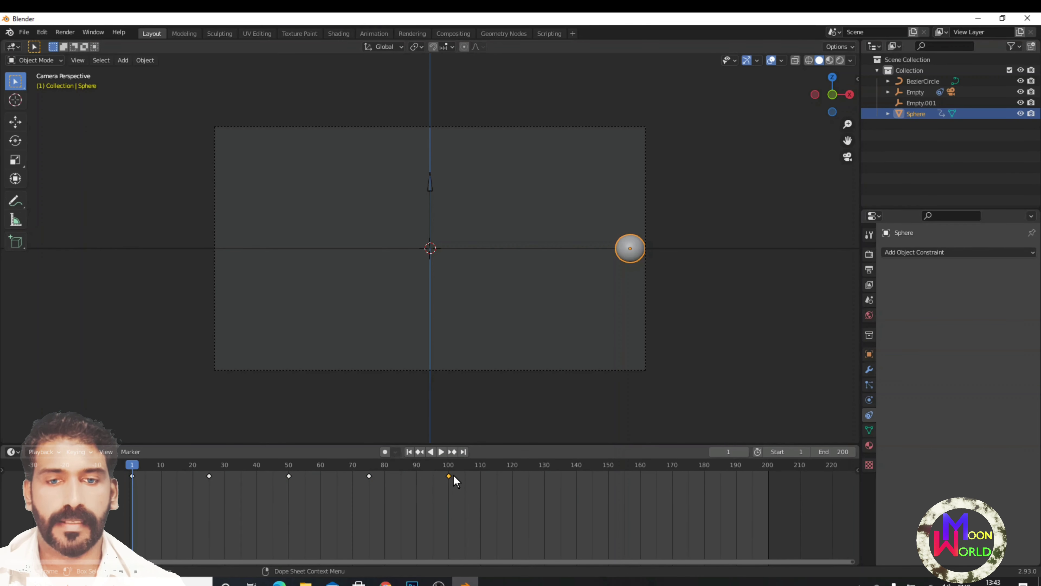
- Move the keyframes at 100, 75, 50 and 25 to frames 200, 150, 100 and 50
{"action": "left_click_drag", "start_coordinate": [448, 475], "coordinate": [704, 487]}
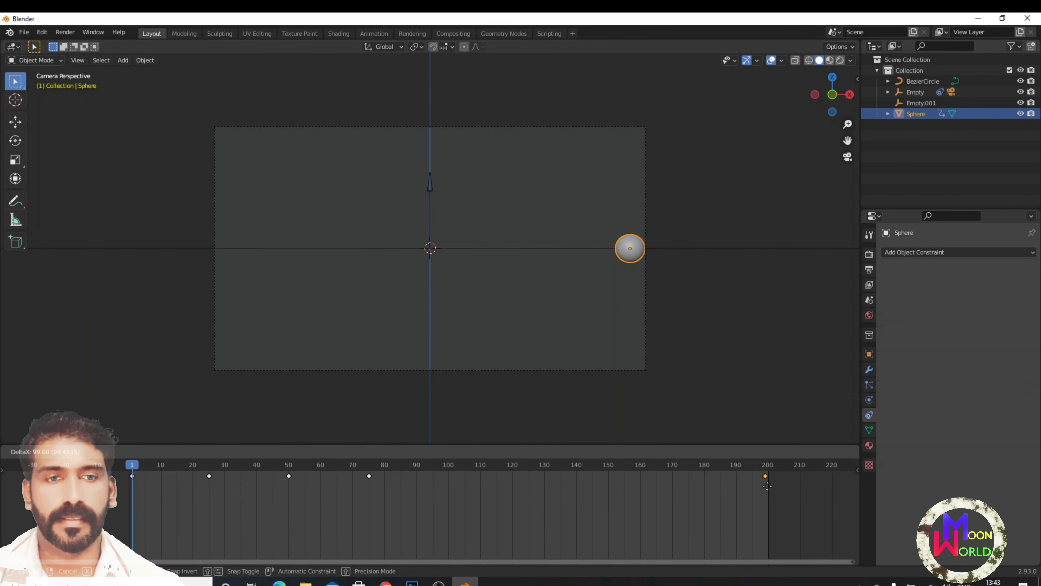
{"action": "left_click_drag", "start_coordinate": [768, 486], "coordinate": [767, 486]}
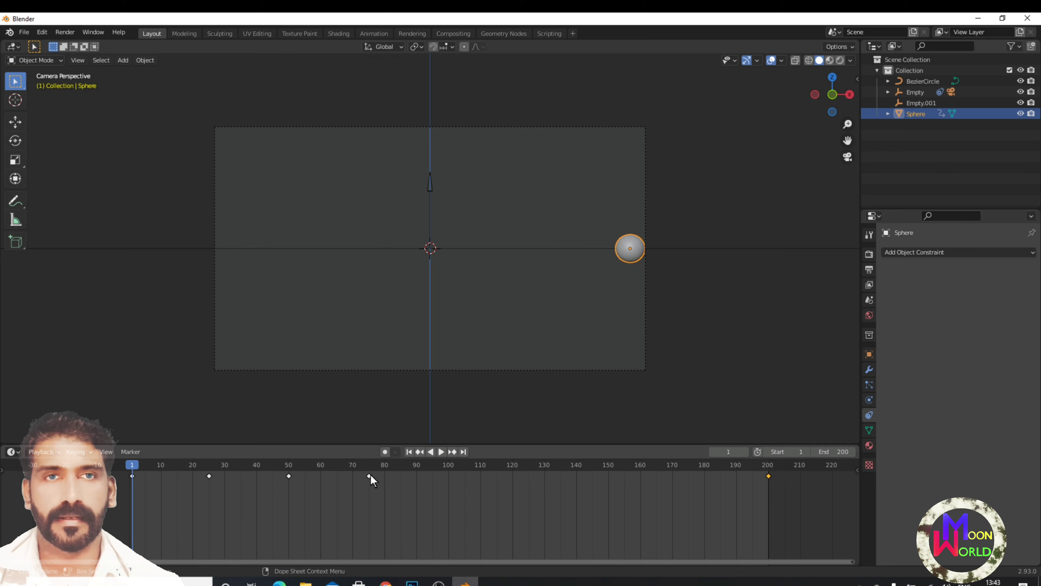
{"action": "left_click_drag", "start_coordinate": [368, 475], "coordinate": [607, 490]}
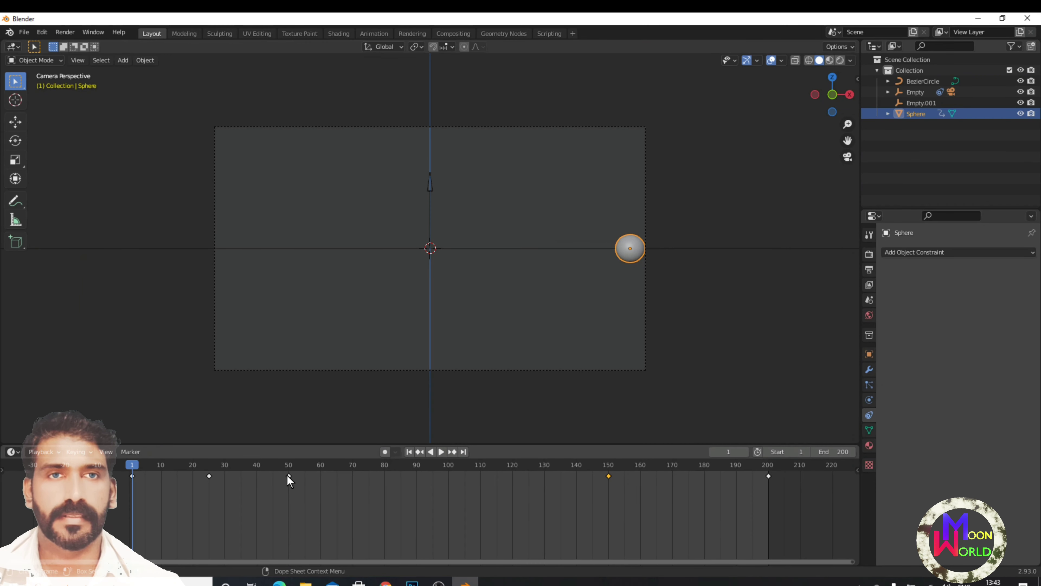
{"action": "left_click_drag", "start_coordinate": [289, 476], "coordinate": [431, 481]}
{"action": "left_click_drag", "start_coordinate": [453, 481], "coordinate": [448, 481]}
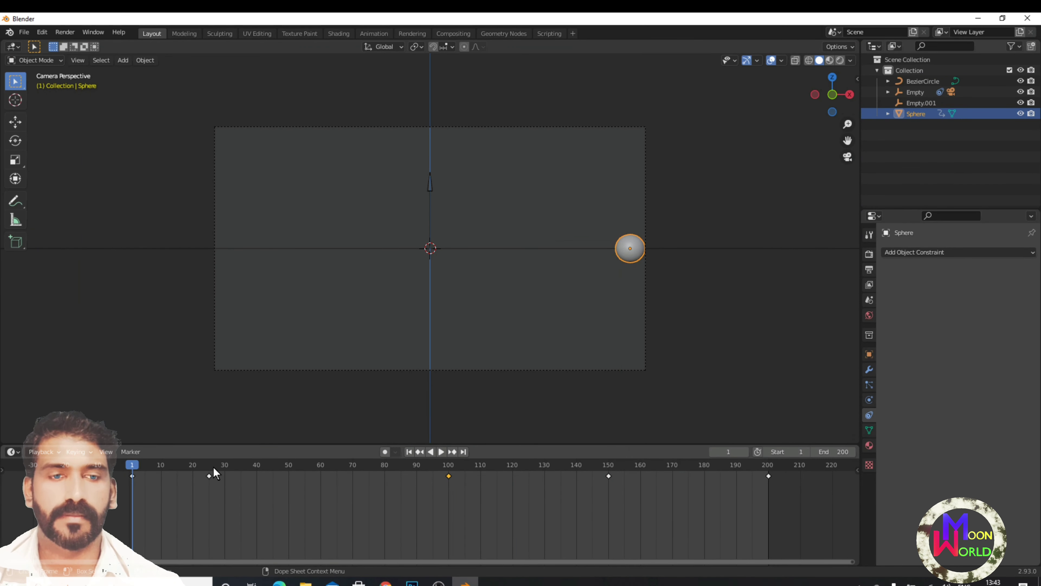
{"action": "left_click_drag", "start_coordinate": [208, 476], "coordinate": [289, 481]}
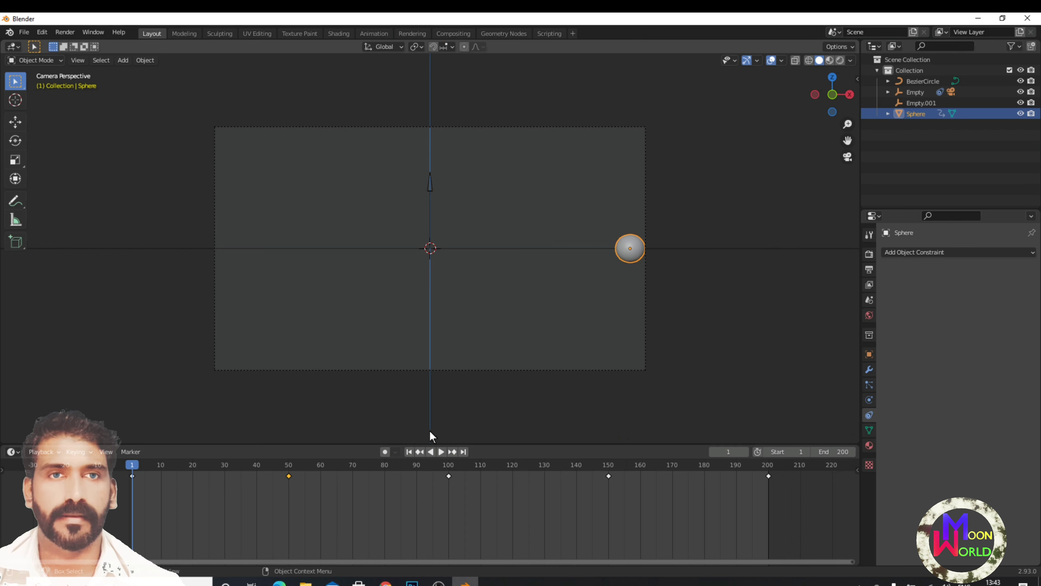
- Play the retimed 200-frame animation, restart it near the beginning, then pause
{"action": "left_click", "coordinate": [441, 451]}
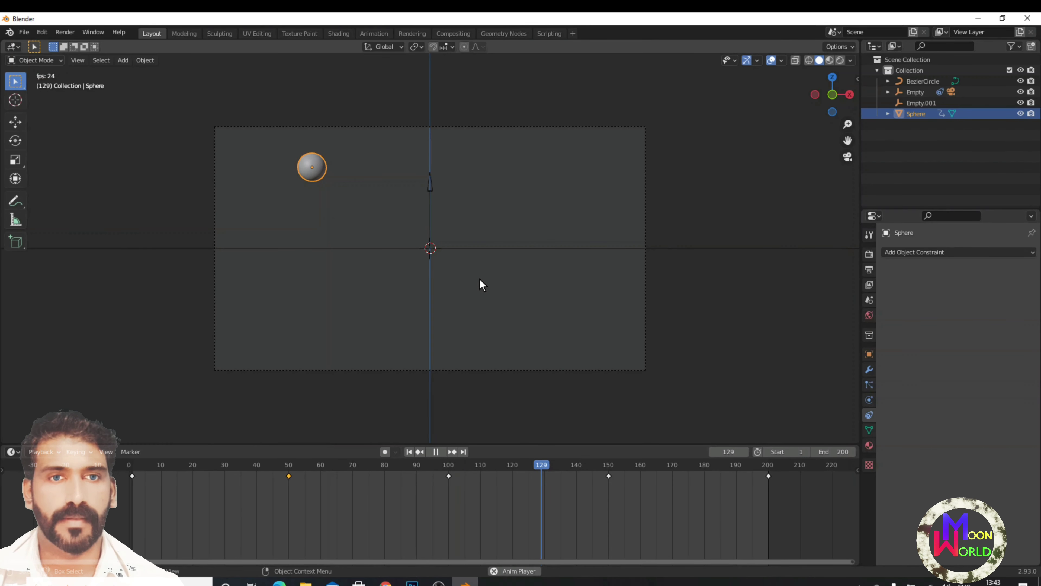
{"action": "key", "text": "shift+Left"}
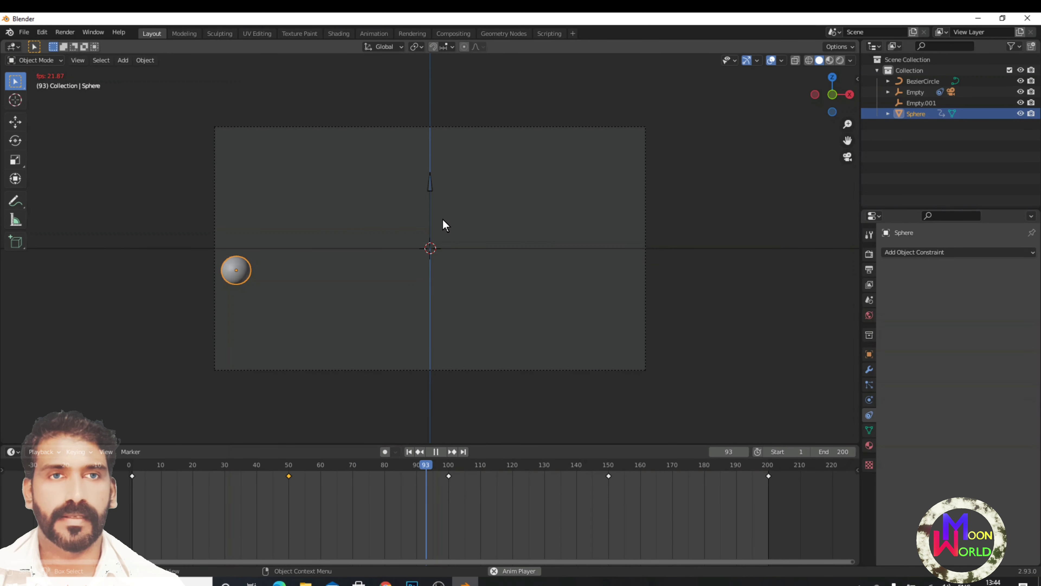
{"action": "left_click", "coordinate": [435, 451]}
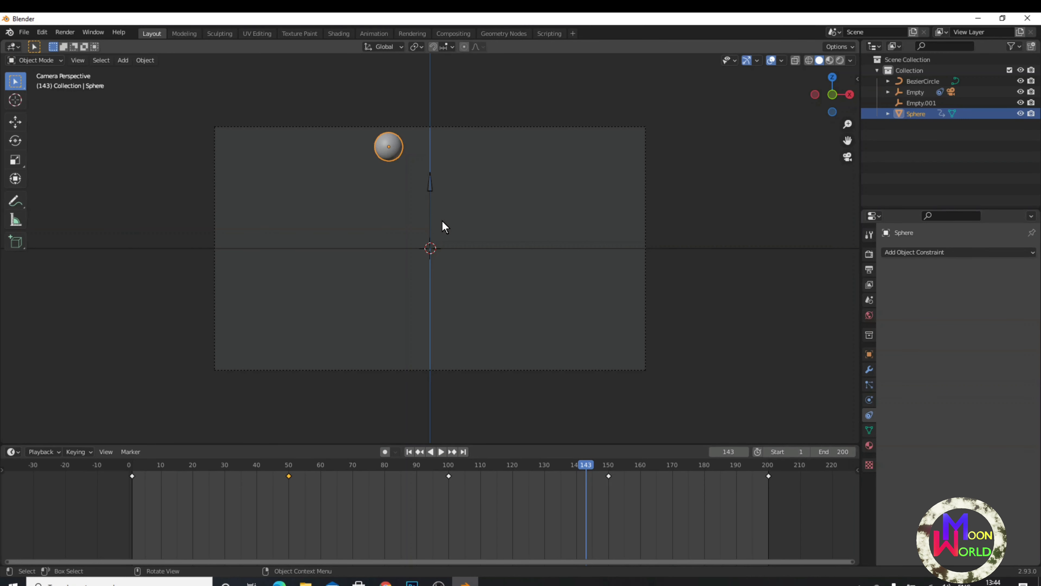
- Delete the frame-50 keyframe and replay the animation from frame 1
{"action": "left_click", "coordinate": [288, 476]}
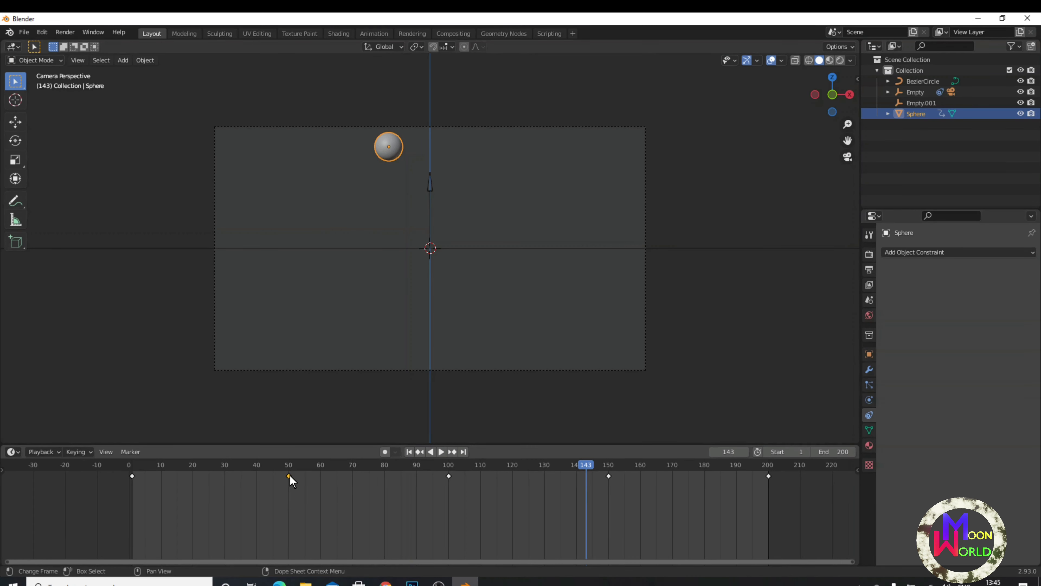
{"action": "key", "text": "Delete"}
{"action": "left_click", "coordinate": [408, 452]}
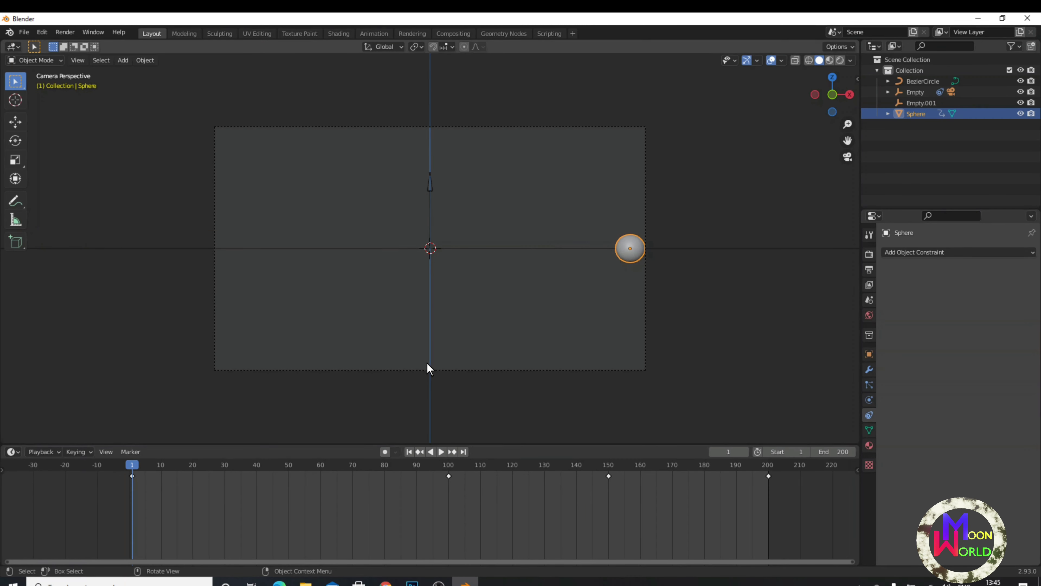
{"action": "left_click", "coordinate": [440, 451]}
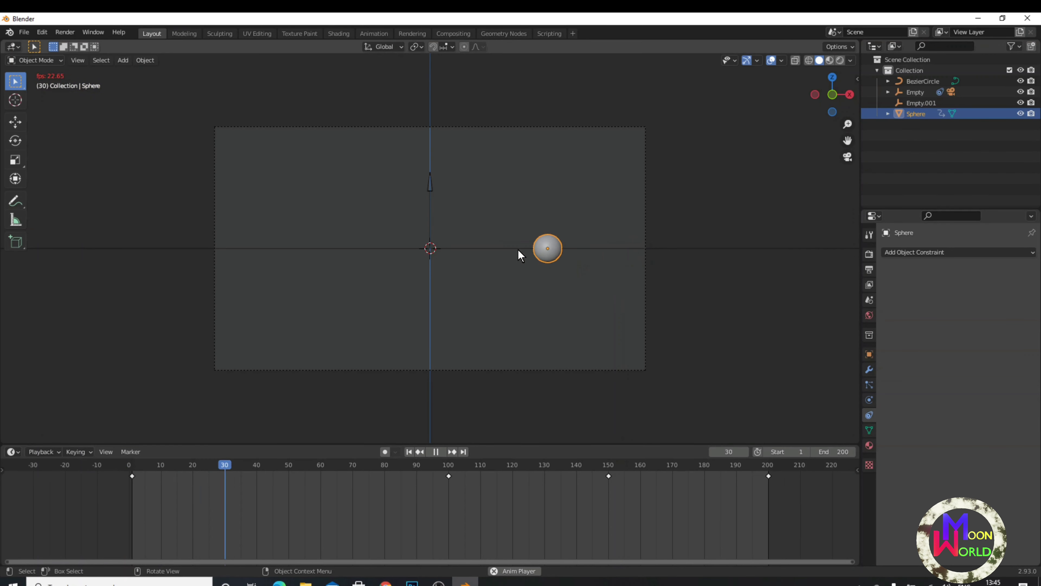